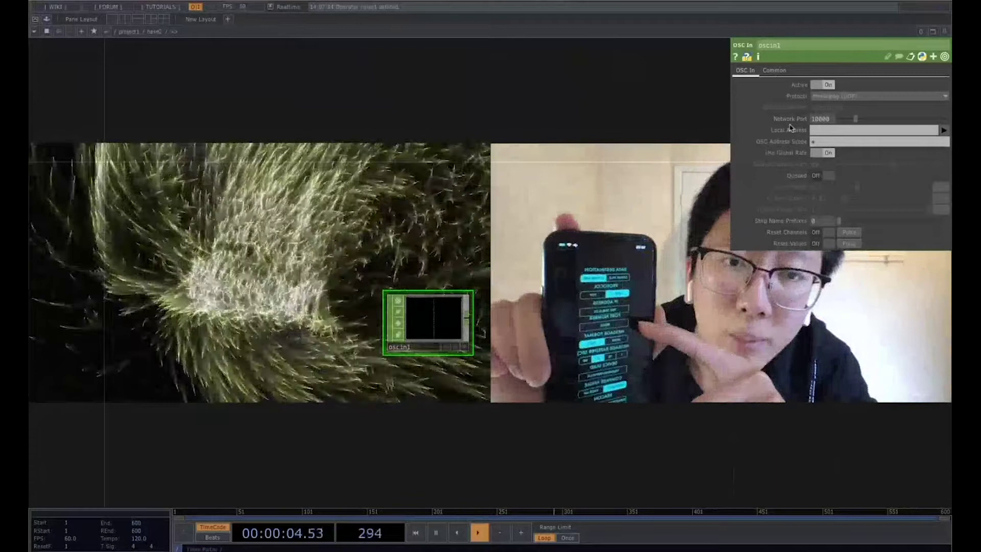
# Set the network port of the OSC In operator to 8003 to receive the phone's sensor data
pyautogui.moveTo(567, 365); pyautogui.dragTo(251, 365)
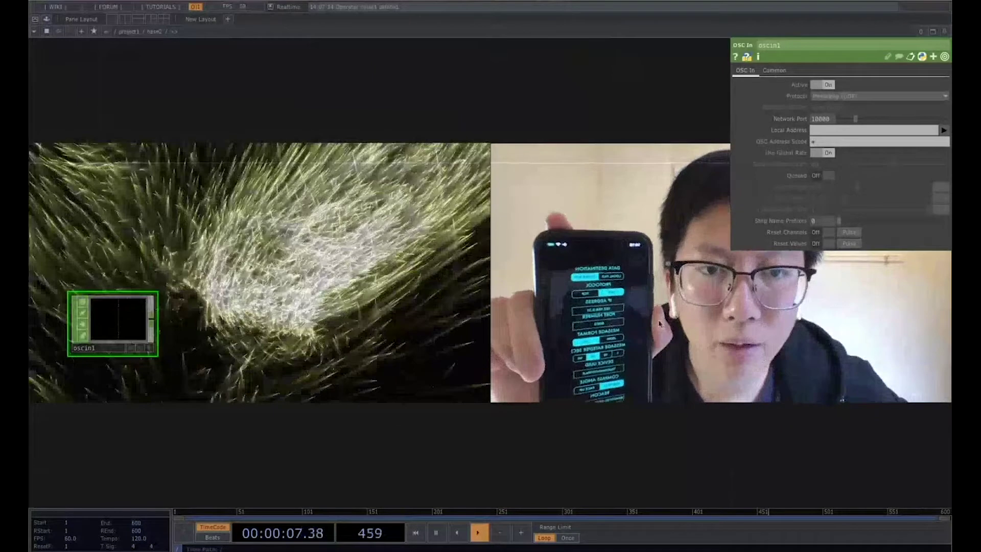
pyautogui.scroll(-1, 659, 326)
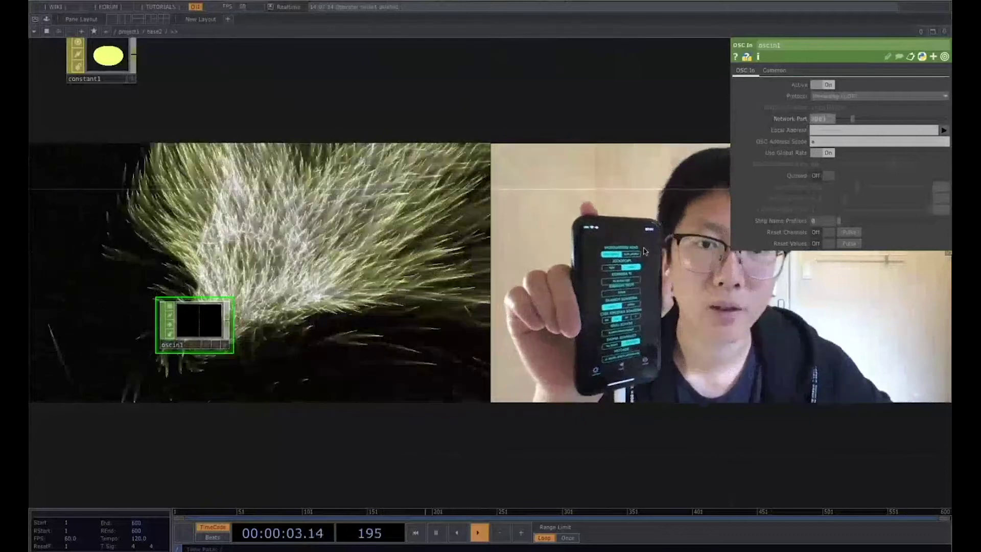
pyautogui.moveTo(461, 314); pyautogui.dragTo(724, 318)
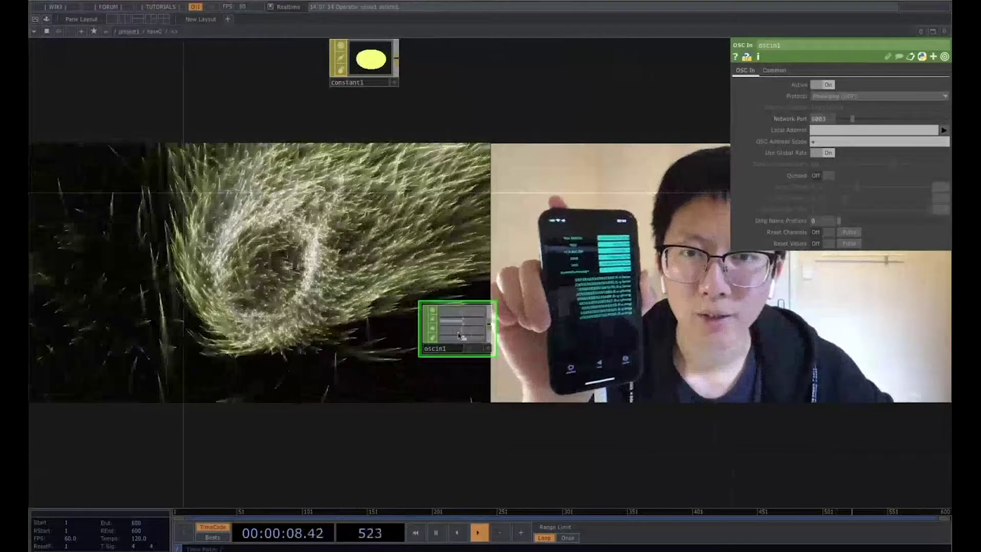
# Examine the accelerometer, gravity and gyro channels arriving in the OSC In operator
pyautogui.scroll(5, 459, 336)
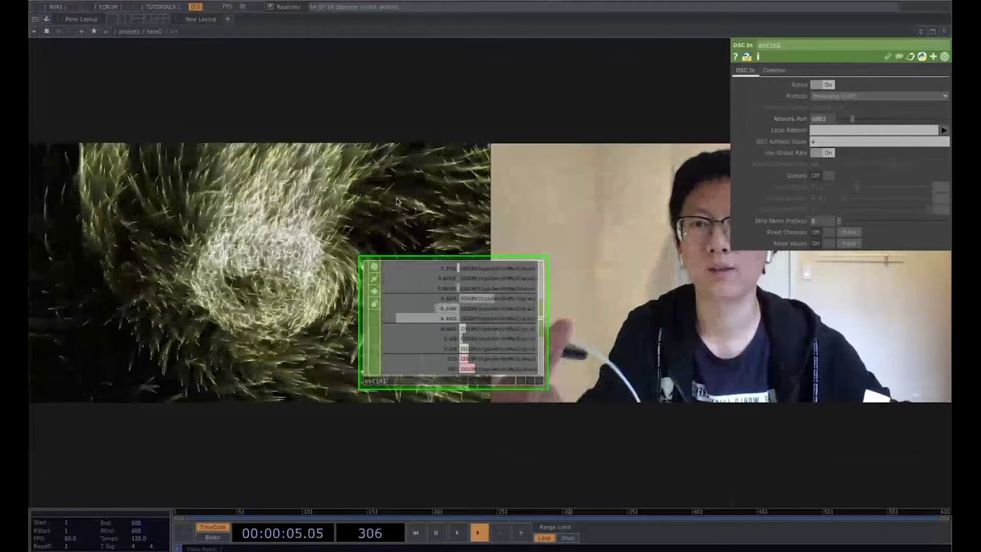
pyautogui.scroll(5, 541, 324)
pyautogui.moveTo(567, 329); pyautogui.dragTo(663, 336)
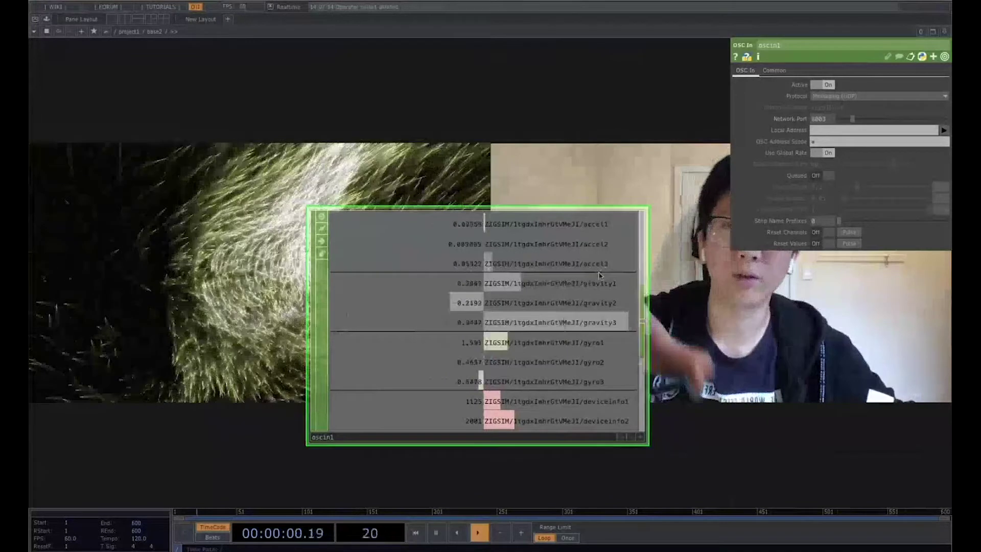
pyautogui.moveTo(591, 325); pyautogui.dragTo(315, 314)
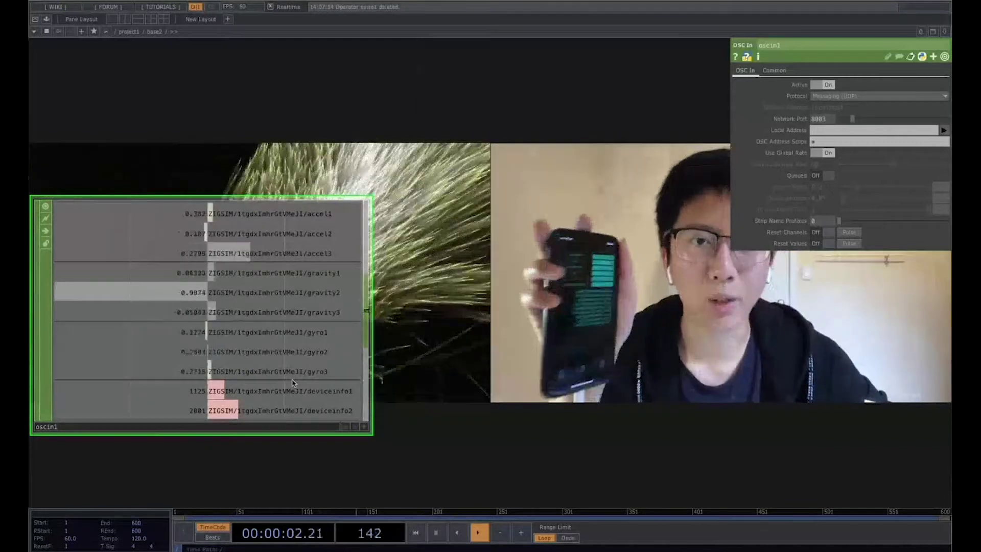
pyautogui.moveTo(293, 382); pyautogui.dragTo(429, 354)
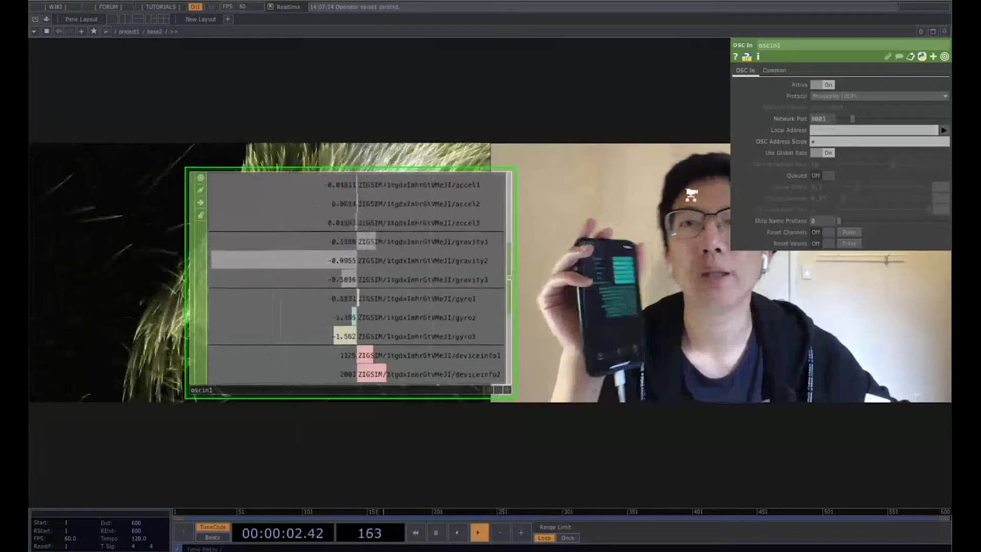
# Add a Select CHOP fed by the OSC In operator
pyautogui.scroll(-2, 691, 194)
pyautogui.press('Tab')
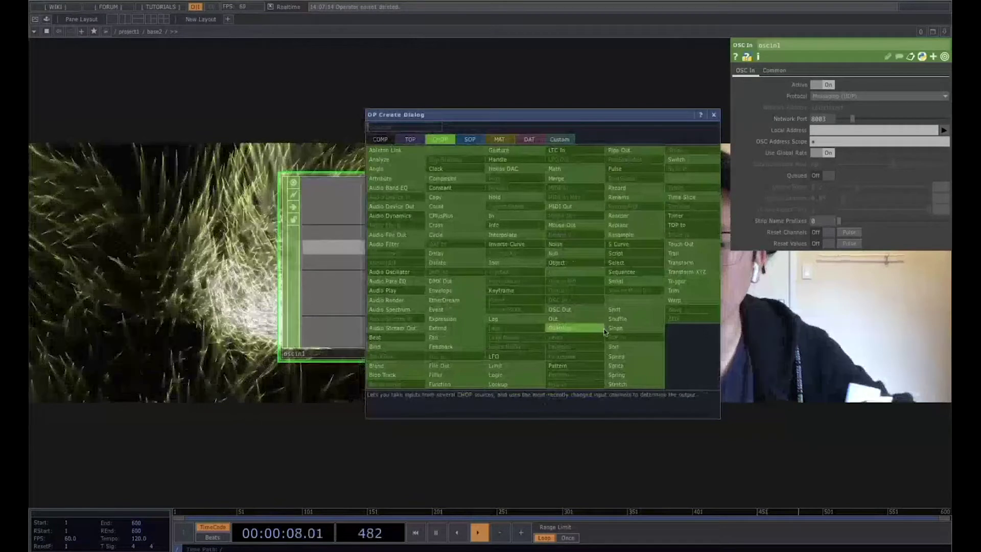
pyautogui.write('s')
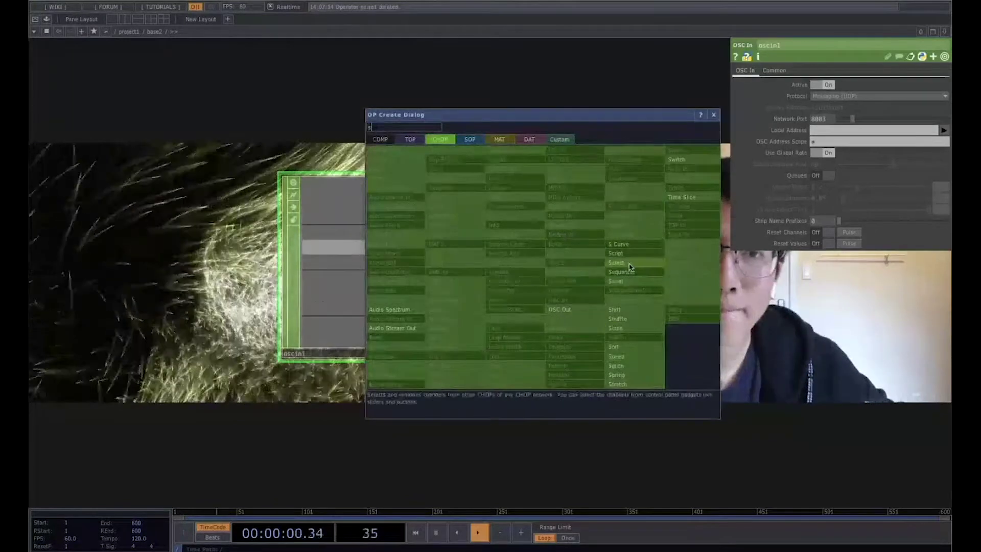
pyautogui.click(629, 267)
pyautogui.click(692, 405)
pyautogui.moveTo(684, 420); pyautogui.dragTo(429, 423)
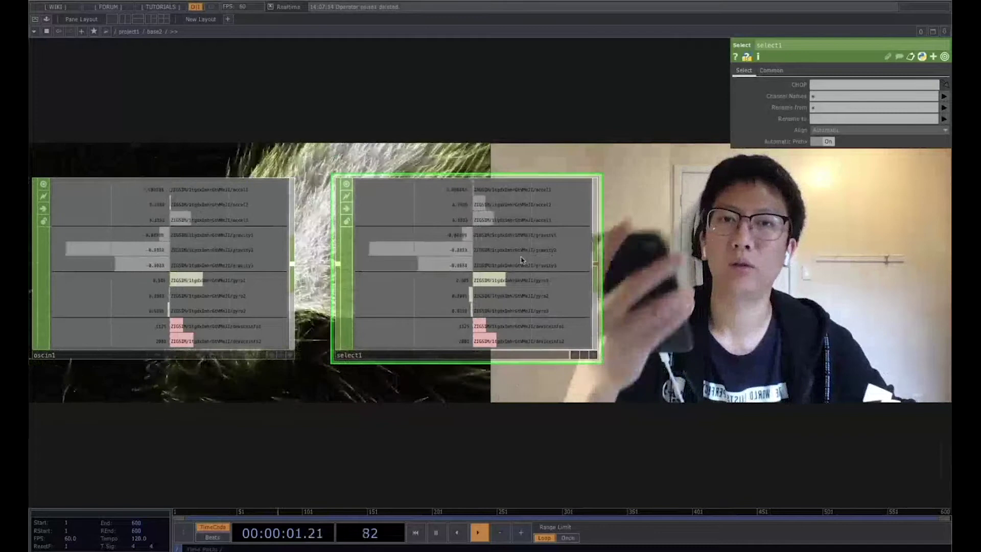
# Restrict the Select operator's channel names to gravity1 and gravity2
pyautogui.rightClick(597, 266)
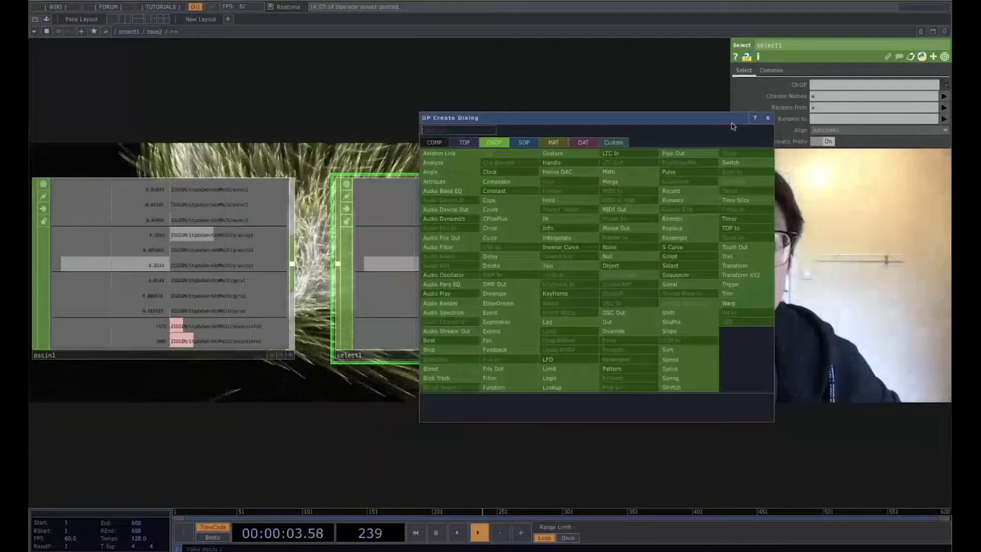
pyautogui.click(768, 119)
pyautogui.click(944, 97)
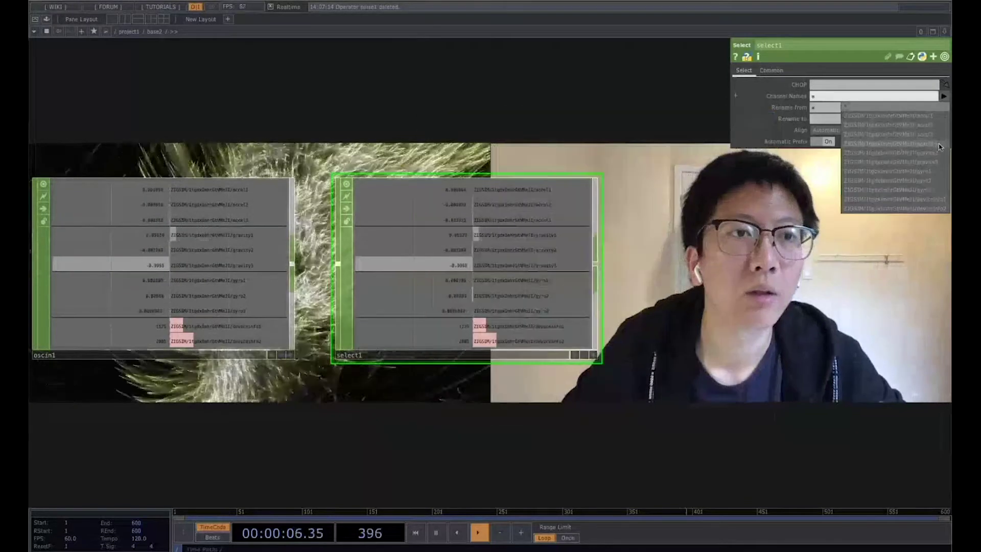
pyautogui.click(944, 101)
pyautogui.click(943, 99)
pyautogui.click(939, 153)
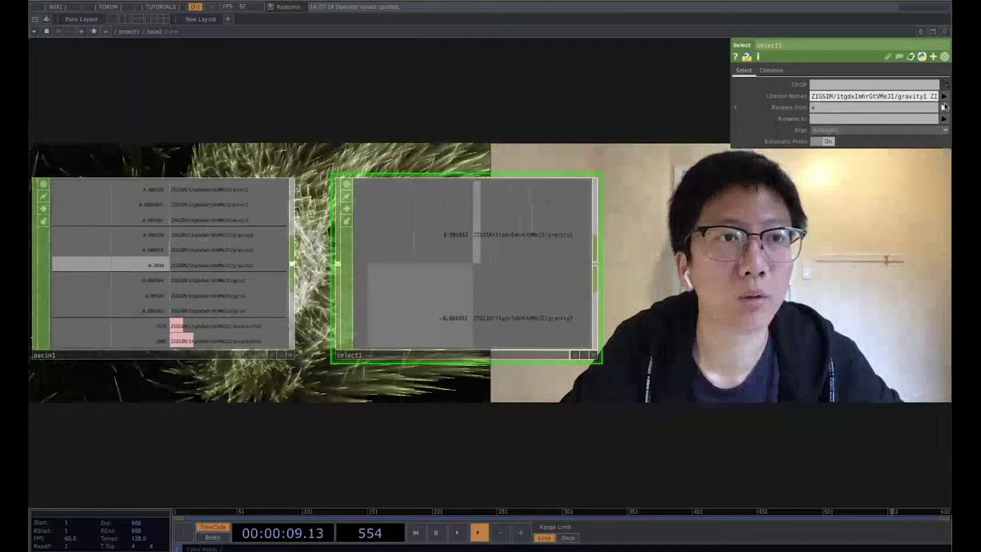
pyautogui.click(944, 108)
pyautogui.click(940, 173)
pyautogui.moveTo(679, 310); pyautogui.dragTo(543, 357)
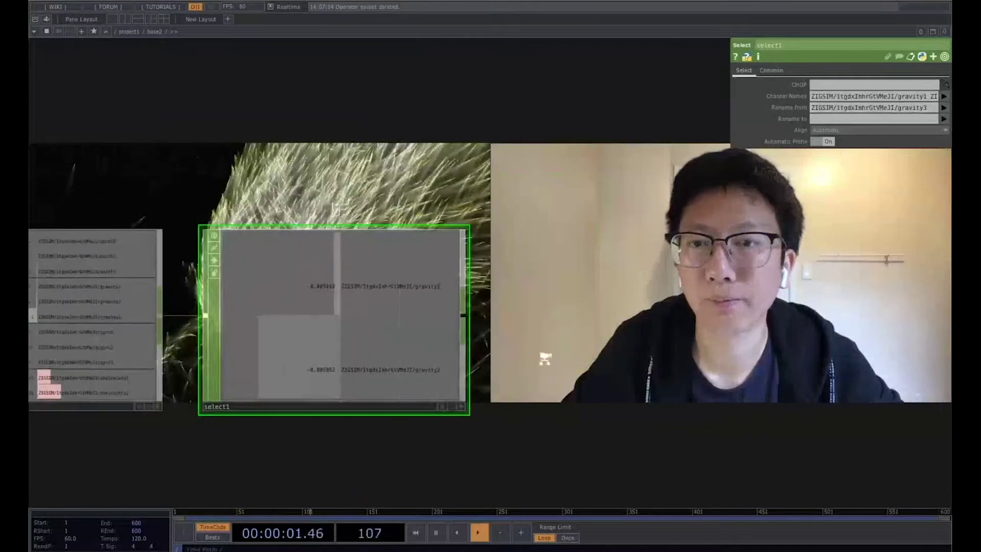
pyautogui.scroll(-1, 543, 358)
pyautogui.press('Tab')
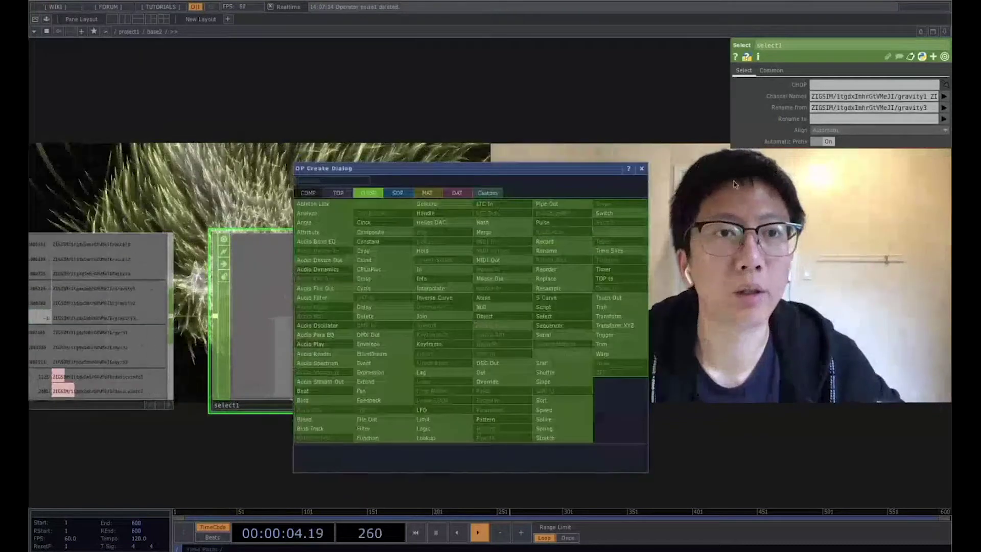
pyautogui.press('Escape')
# Clear the Select operator's Rename from pattern and add gravity3 to its channel names
pyautogui.moveTo(930, 109); pyautogui.dragTo(726, 113)
pyautogui.press('BackSpace')
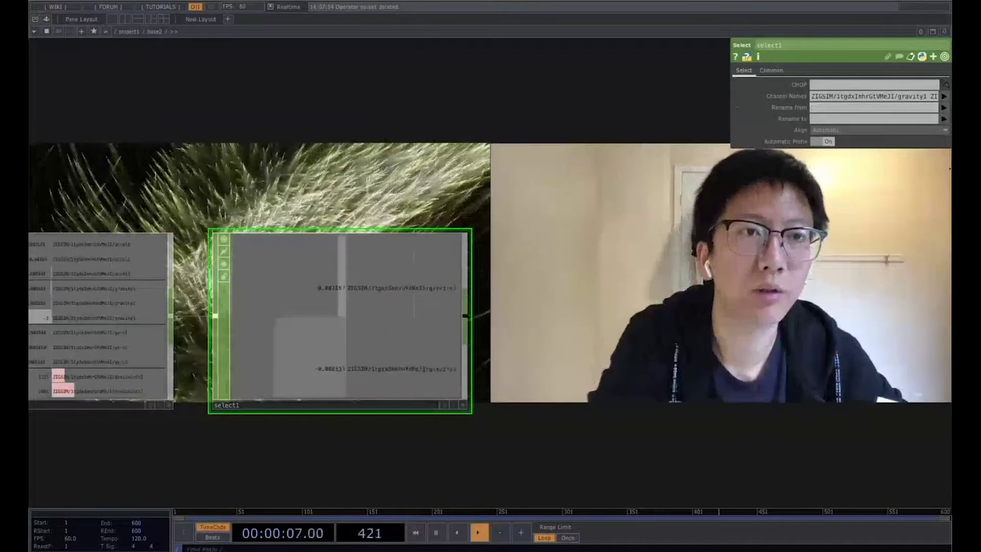
pyautogui.click(944, 99)
pyautogui.click(938, 158)
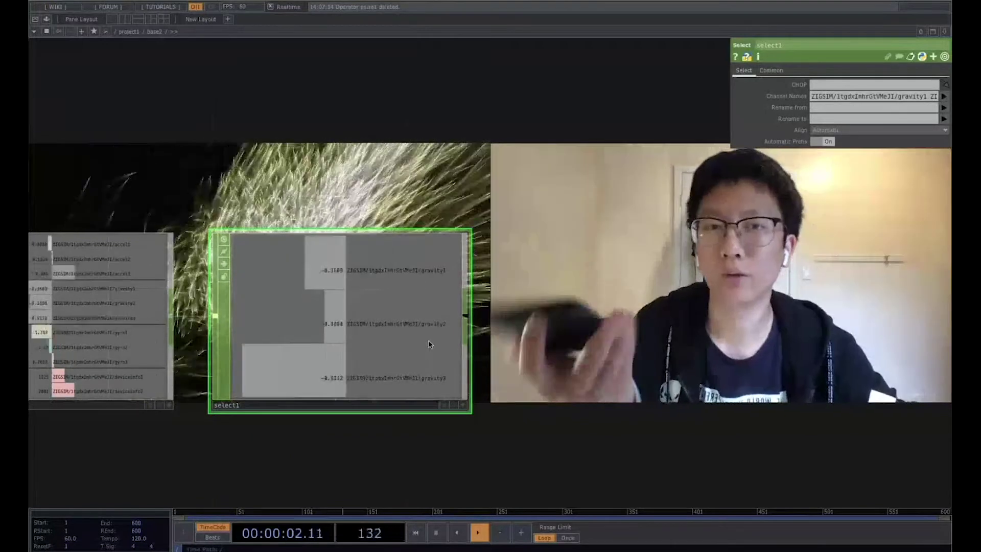
# Add a Math CHOP after the Select operator and a Null CHOP after the Math
pyautogui.press('Tab')
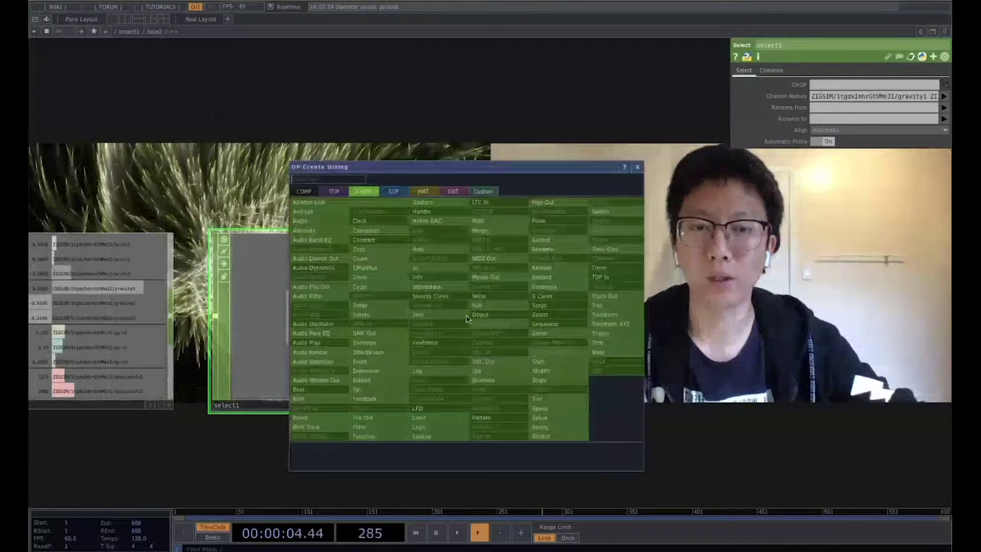
pyautogui.write('m')
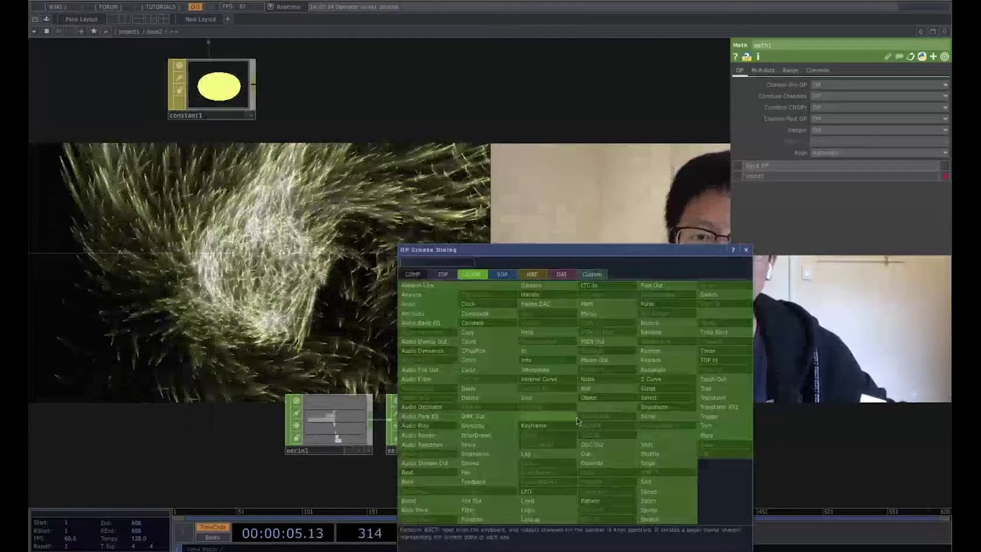
pyautogui.click(591, 392)
pyautogui.click(690, 401)
pyautogui.scroll(-3, 664, 443)
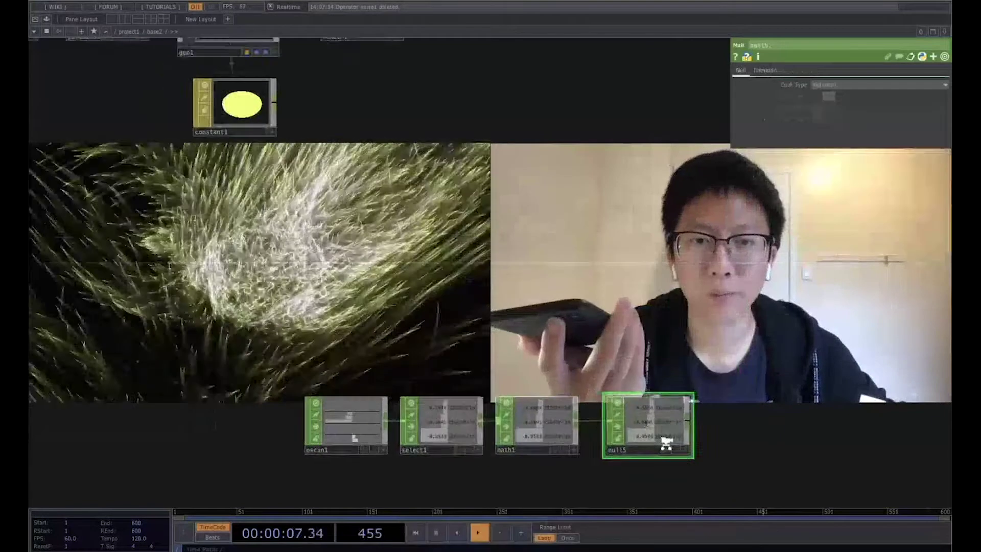
# Export the new Null's three gravity channels to the three Wind values in the forces of particle1
pyautogui.moveTo(705, 455); pyautogui.dragTo(431, 410, button='right')
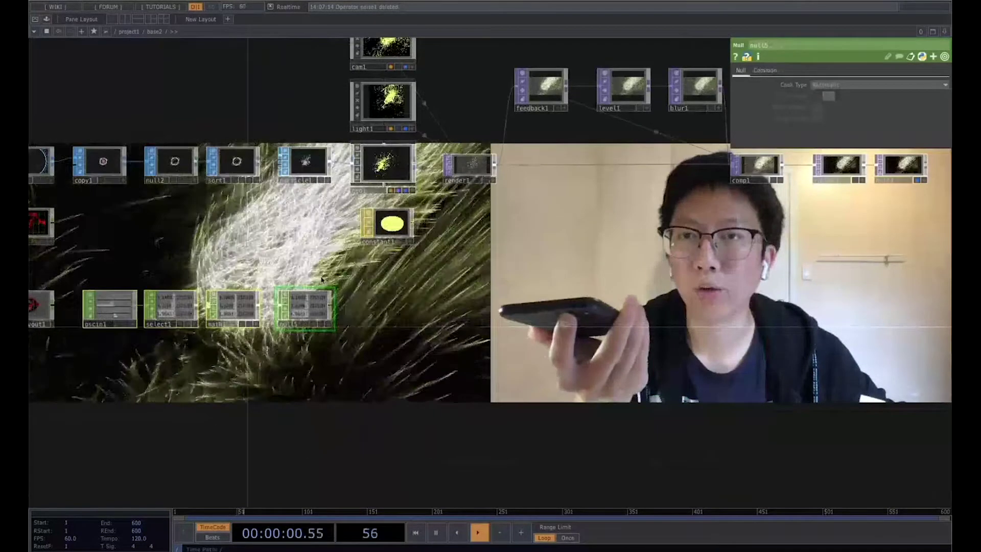
pyautogui.scroll(3, 371, 361)
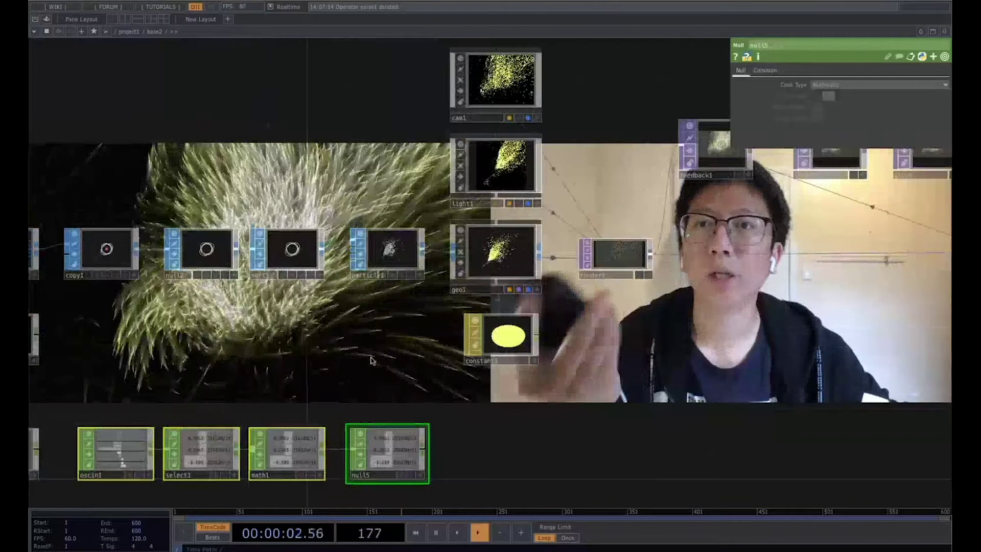
pyautogui.moveTo(372, 361); pyautogui.dragTo(482, 342)
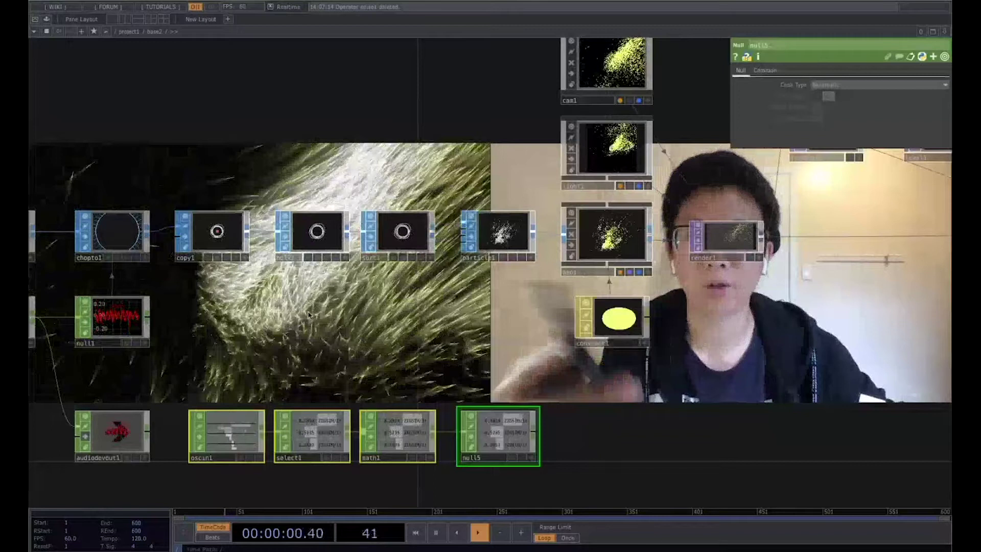
pyautogui.moveTo(447, 376); pyautogui.dragTo(453, 366)
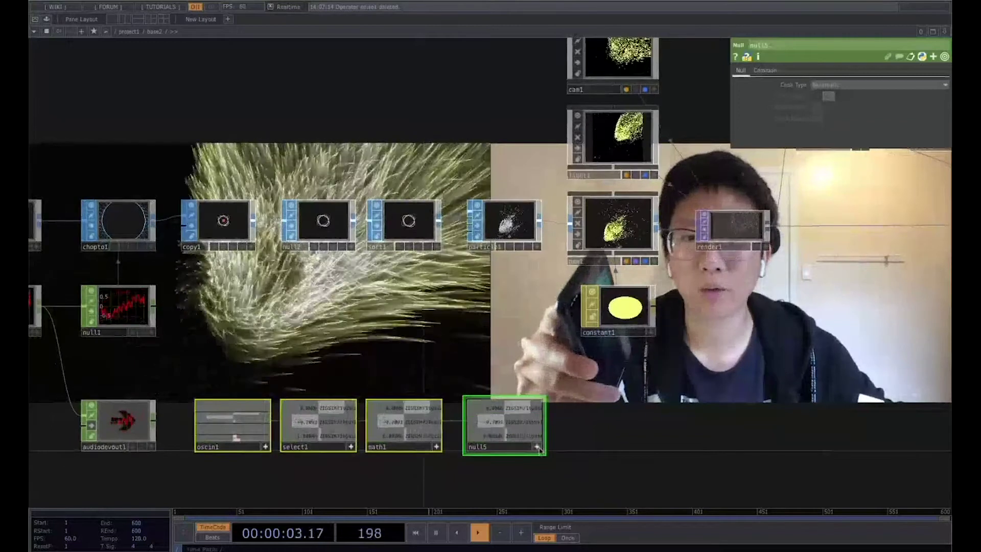
pyautogui.click(511, 209)
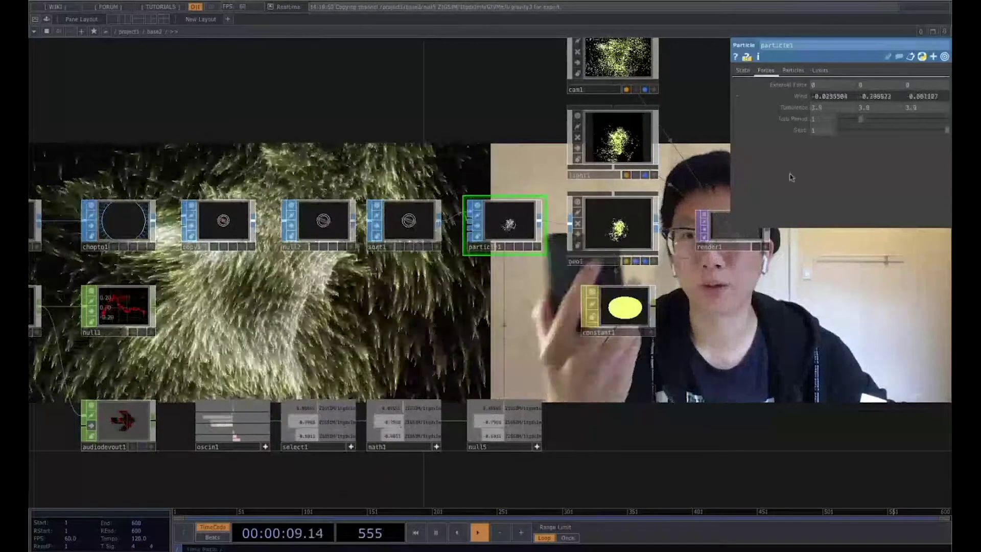
# Remap math1 from a range of -1 to 1 to a range of -10 to 10
pyautogui.moveTo(603, 381); pyautogui.dragTo(648, 357)
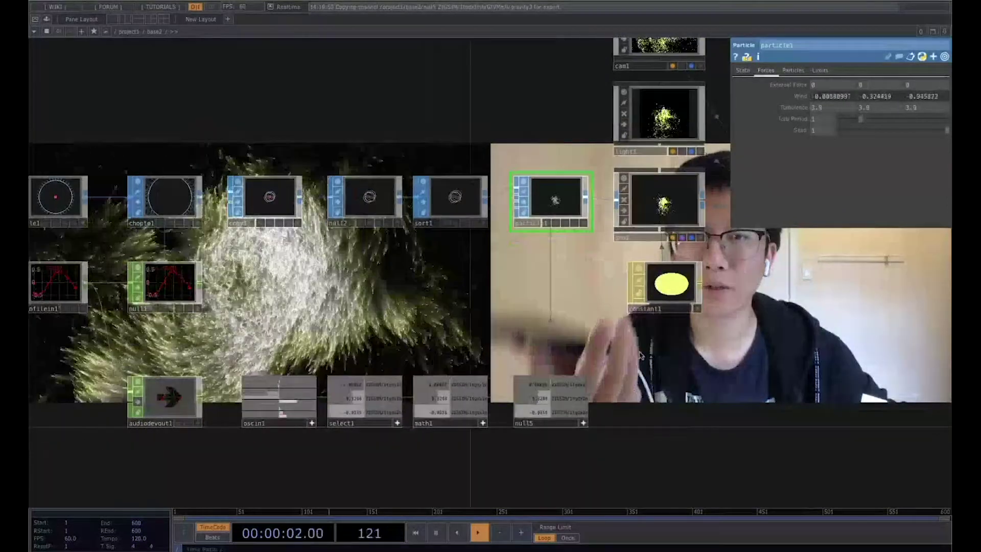
pyautogui.scroll(10, 651, 423)
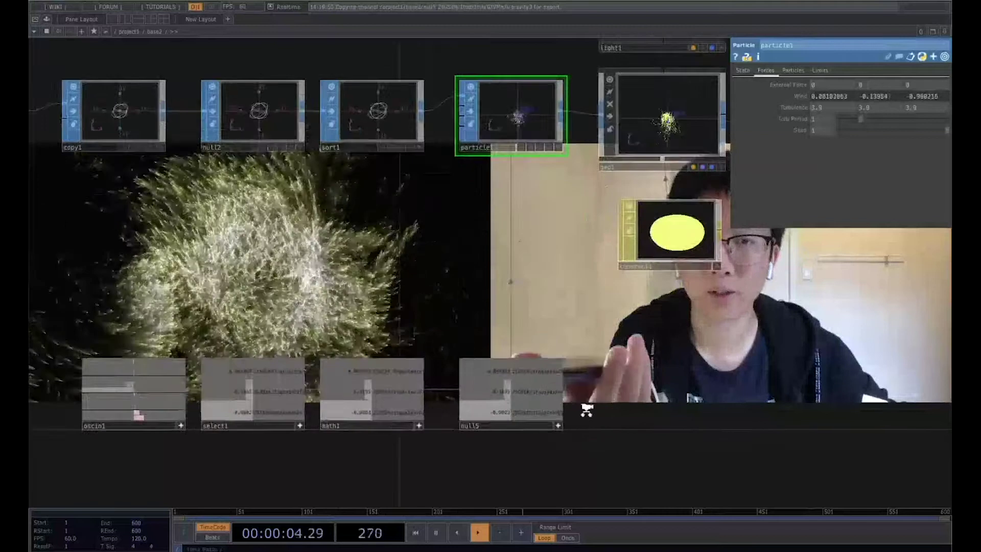
pyautogui.moveTo(736, 403); pyautogui.dragTo(856, 403)
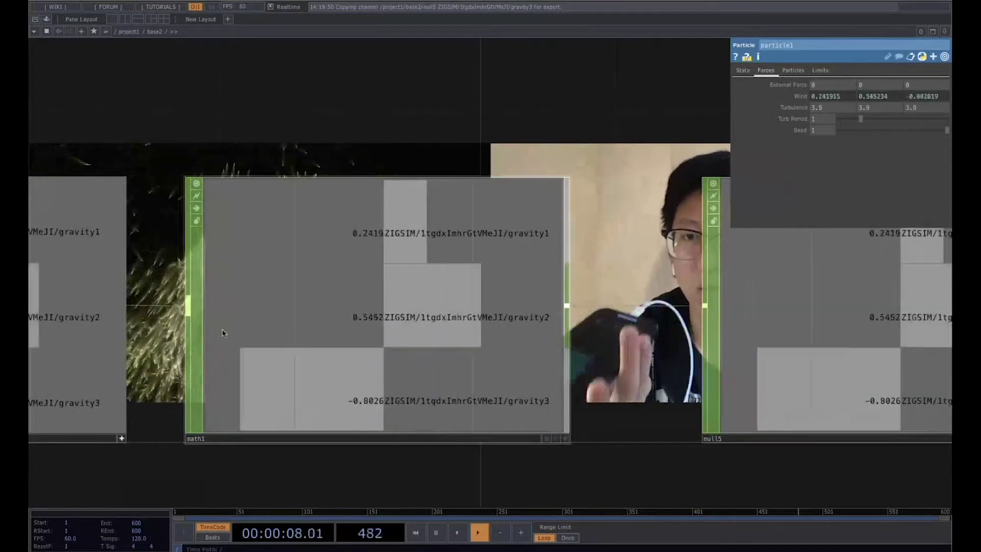
pyautogui.click(551, 318)
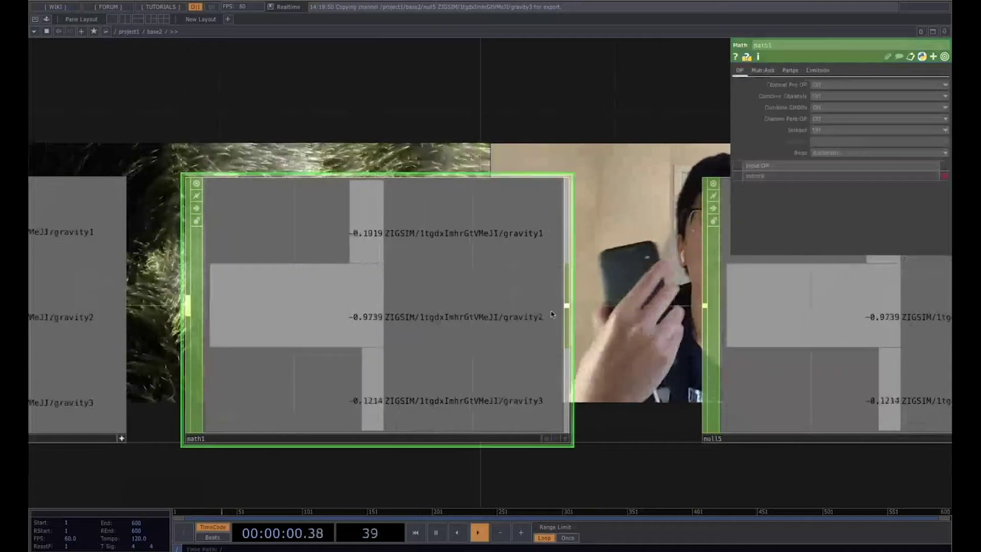
pyautogui.click(790, 70)
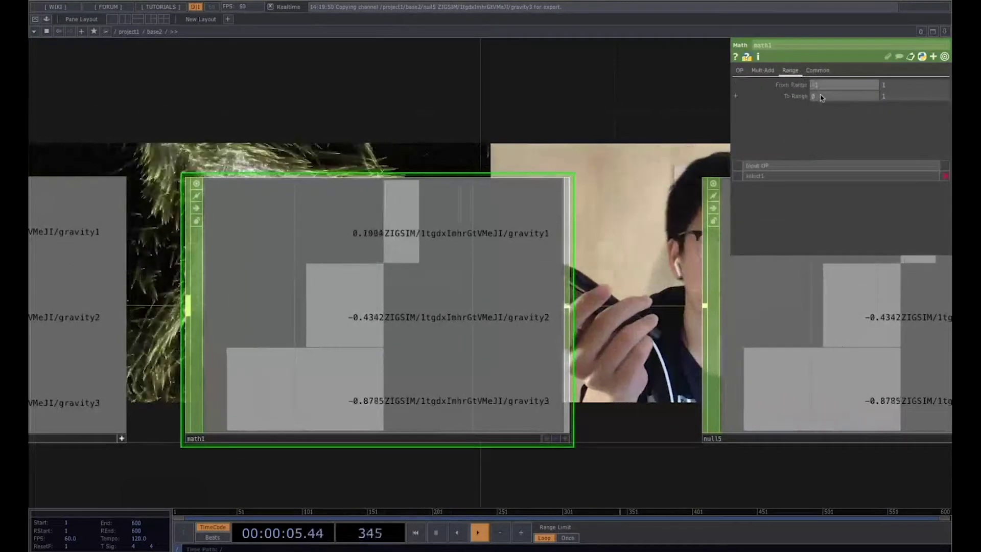
pyautogui.click(821, 97)
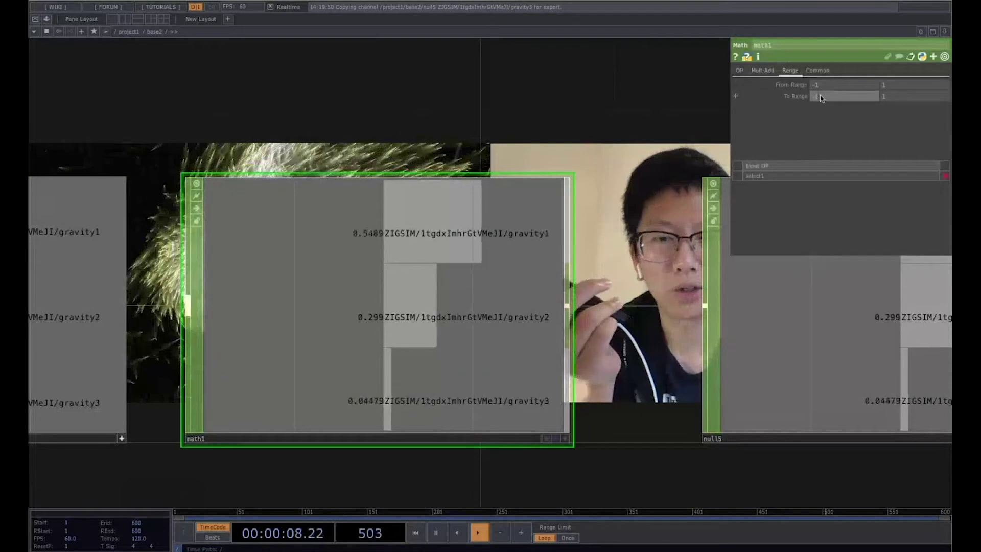
pyautogui.write('-10')
pyautogui.click(908, 96)
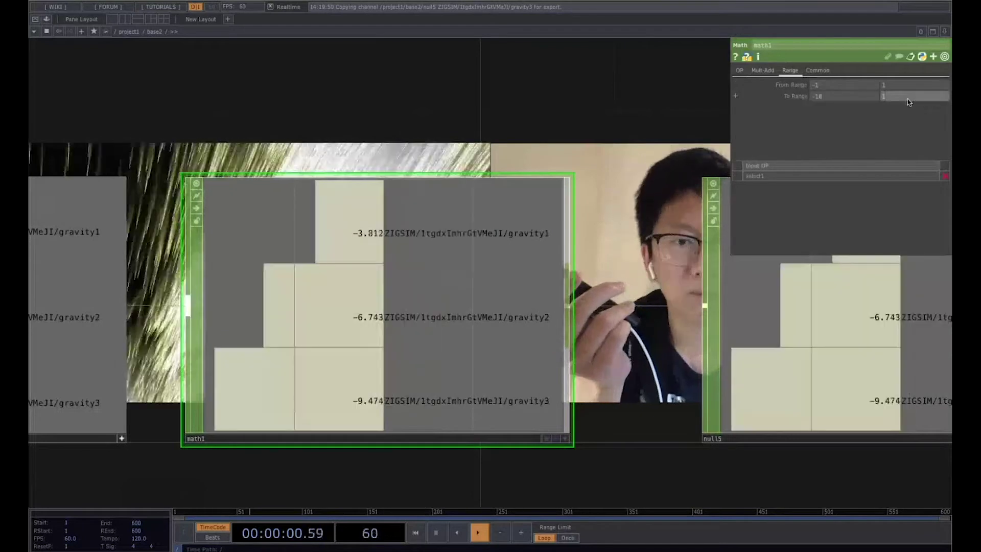
pyautogui.write('10')
pyautogui.scroll(-10, 602, 99)
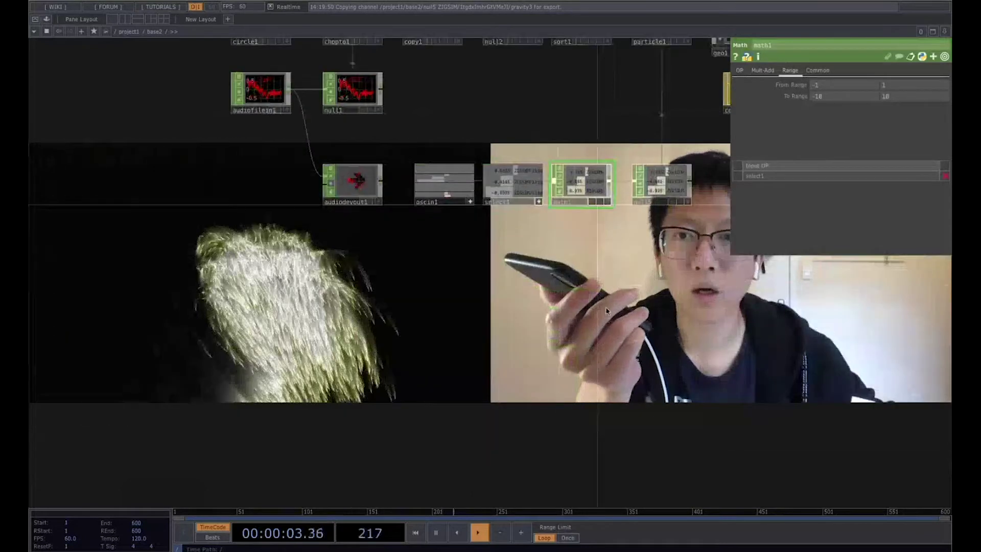
pyautogui.moveTo(523, 341); pyautogui.dragTo(215, 339)
pyautogui.moveTo(480, 347); pyautogui.dragTo(257, 330)
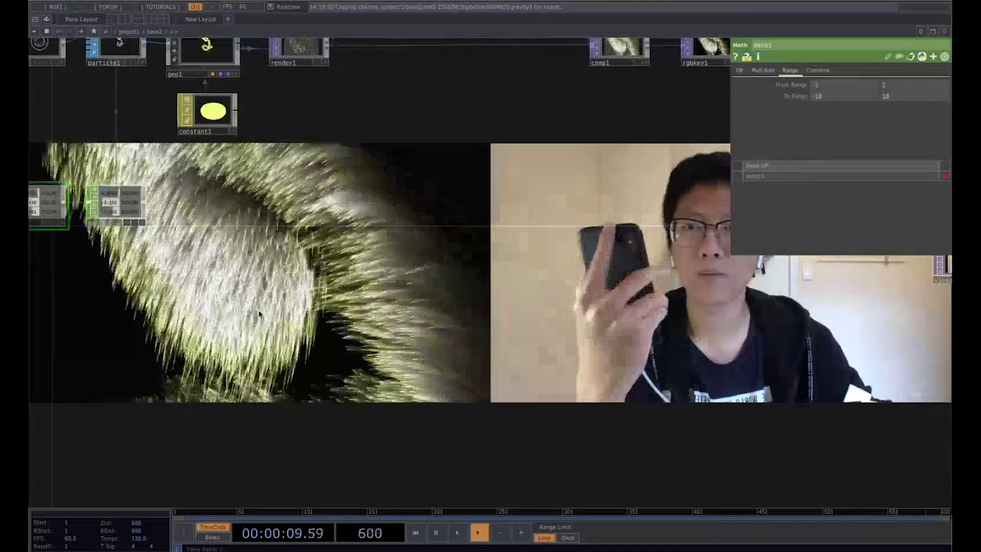
pyautogui.moveTo(276, 344); pyautogui.dragTo(751, 346)
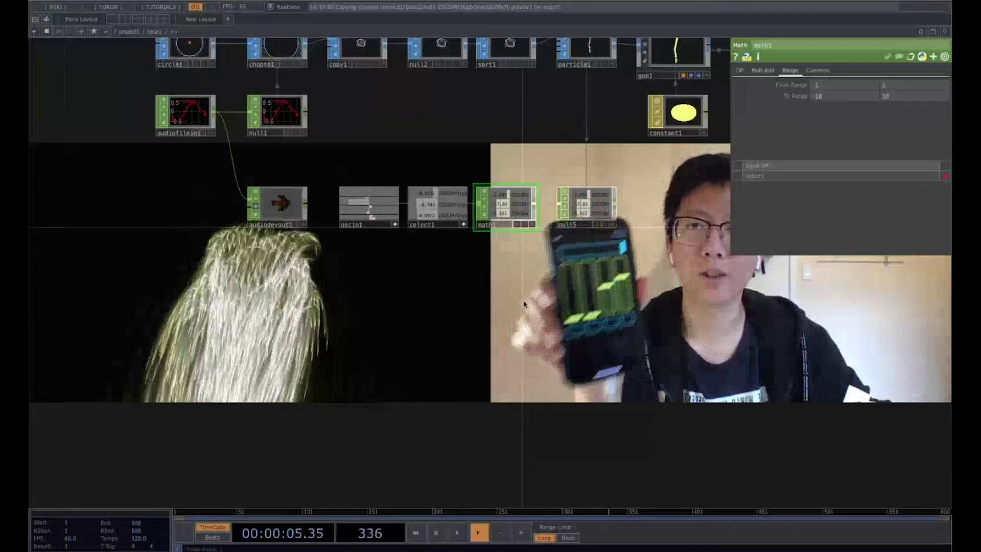
# Add a second OSC In CHOP below the existing oscin1 chain
pyautogui.scroll(2, 391, 260)
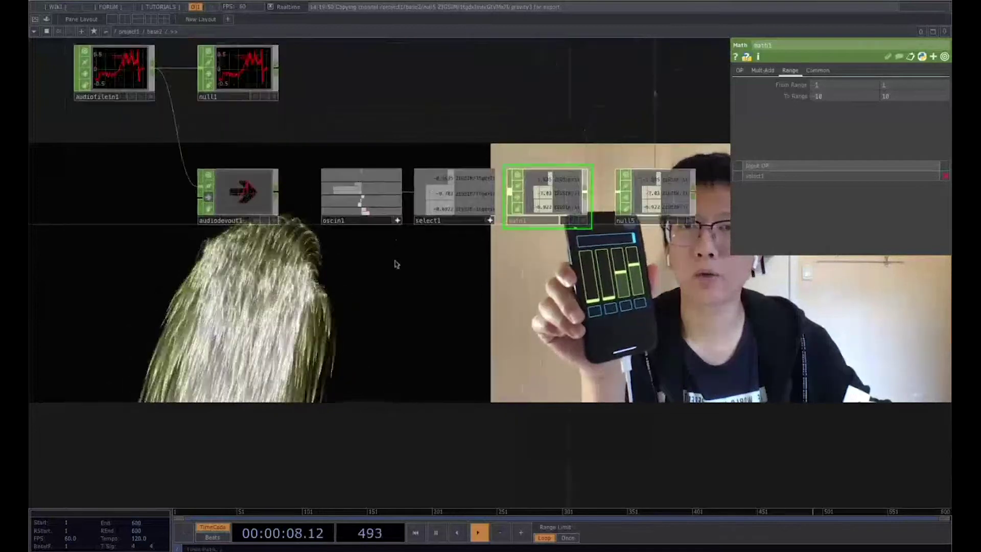
pyautogui.press('Tab')
pyautogui.write('osc')
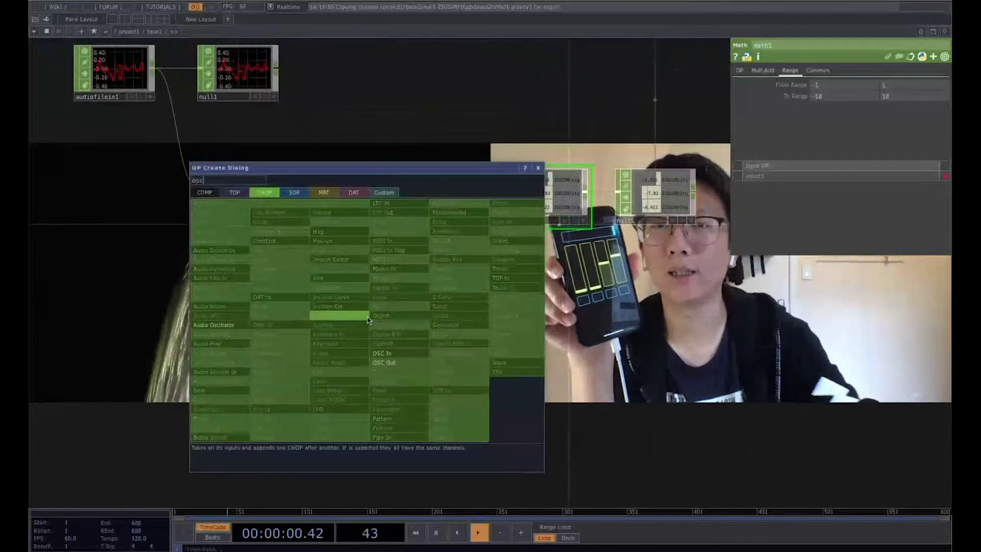
pyautogui.click(382, 353)
pyautogui.click(360, 332)
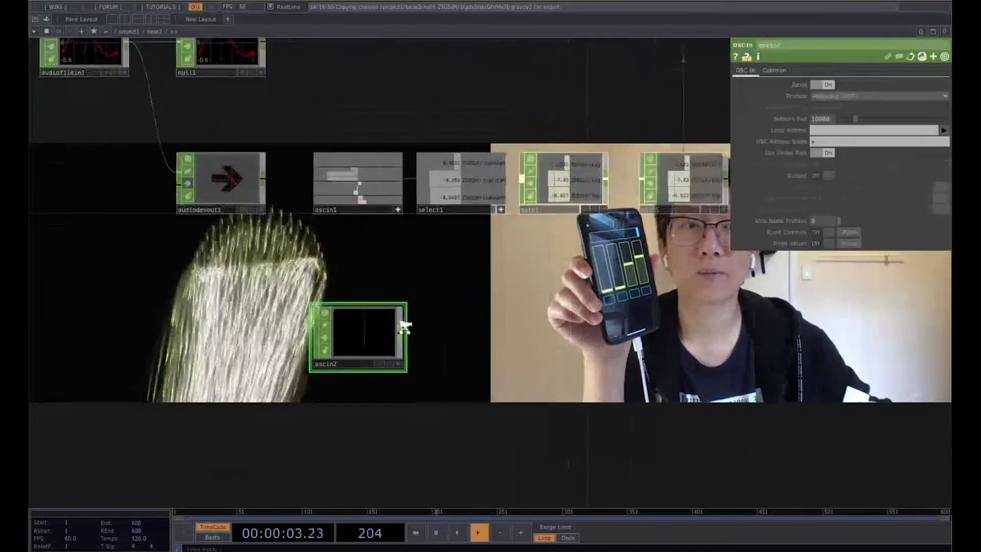
pyautogui.scroll(3, 352, 327)
pyautogui.moveTo(614, 330); pyautogui.dragTo(688, 325)
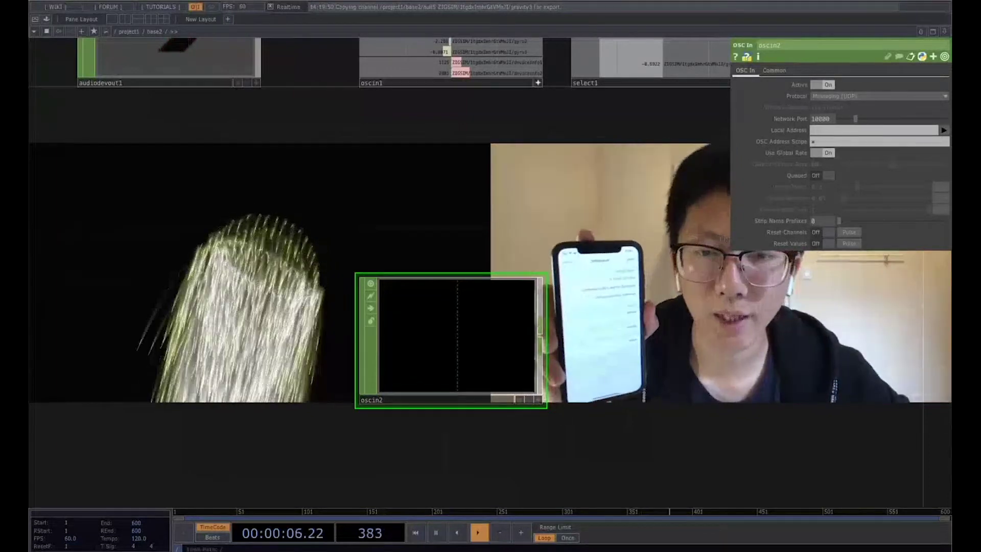
# Check the computer's network settings in System Preferences and compare the network ports of oscin1 and oscin2
pyautogui.click(504, 537)
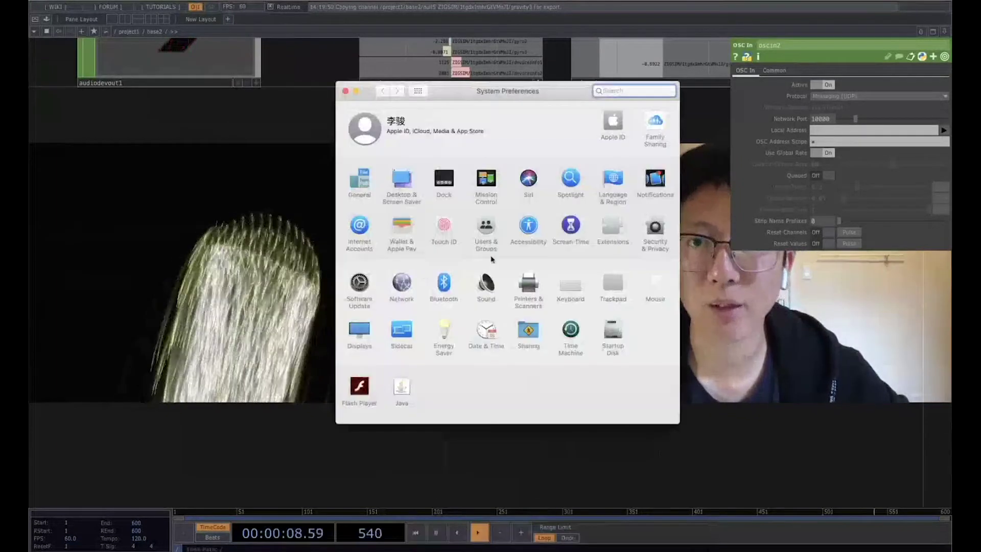
pyautogui.click(407, 290)
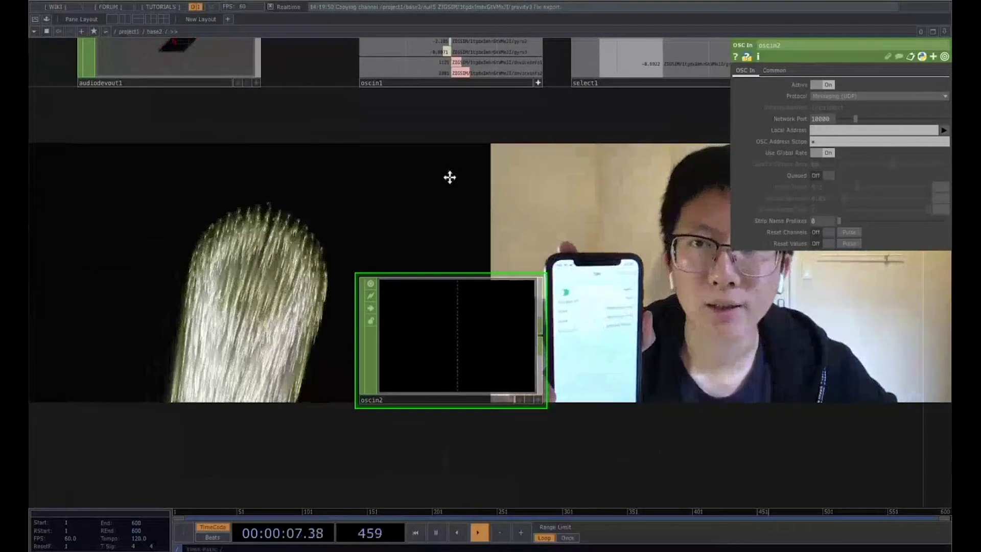
pyautogui.moveTo(449, 177); pyautogui.dragTo(445, 312)
pyautogui.click(444, 158)
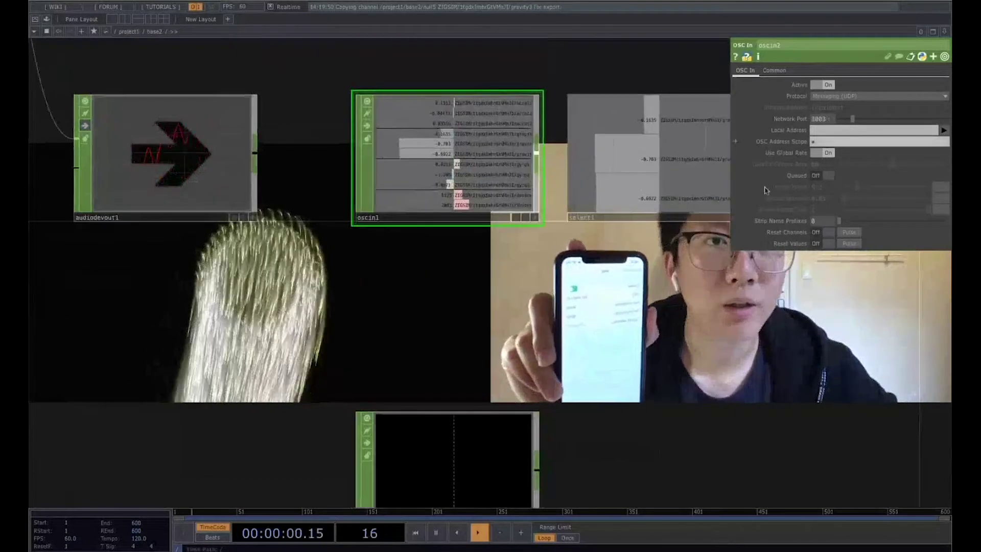
pyautogui.click(526, 437)
pyautogui.moveTo(577, 440); pyautogui.dragTo(581, 313)
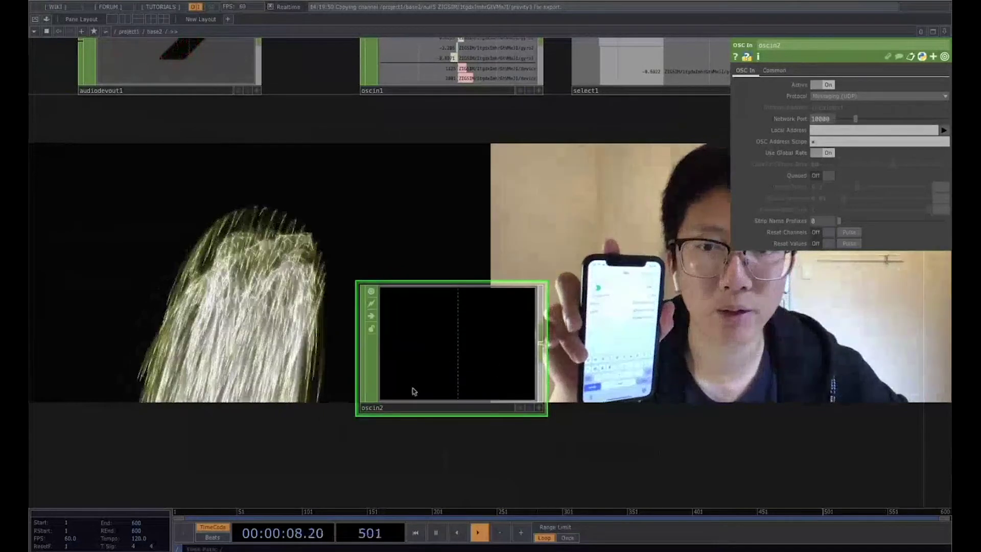
pyautogui.moveTo(591, 354); pyautogui.dragTo(508, 322)
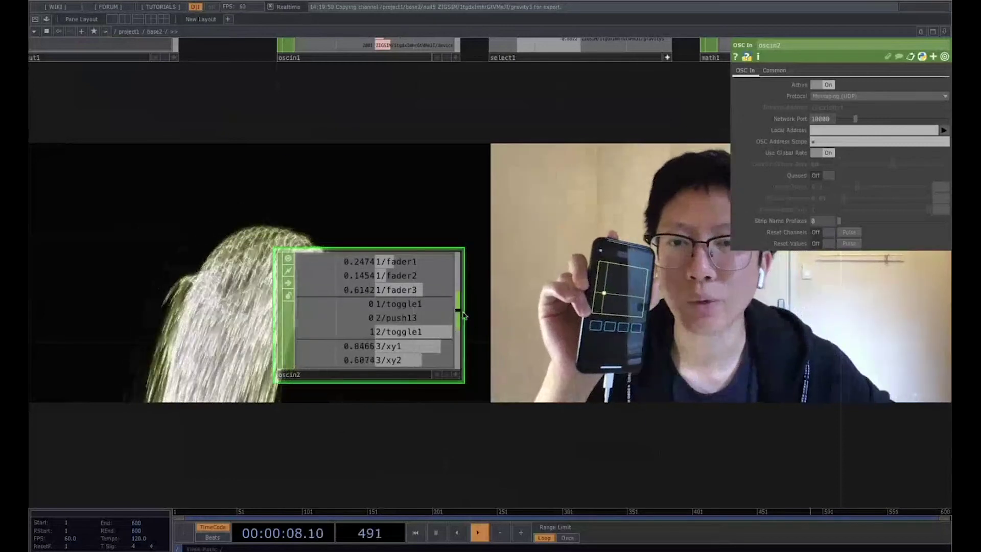
# Add a Select CHOP after oscin2 and set its channel names to 3/xy1 and 3/xy2
pyautogui.press('Tab')
pyautogui.write('s')
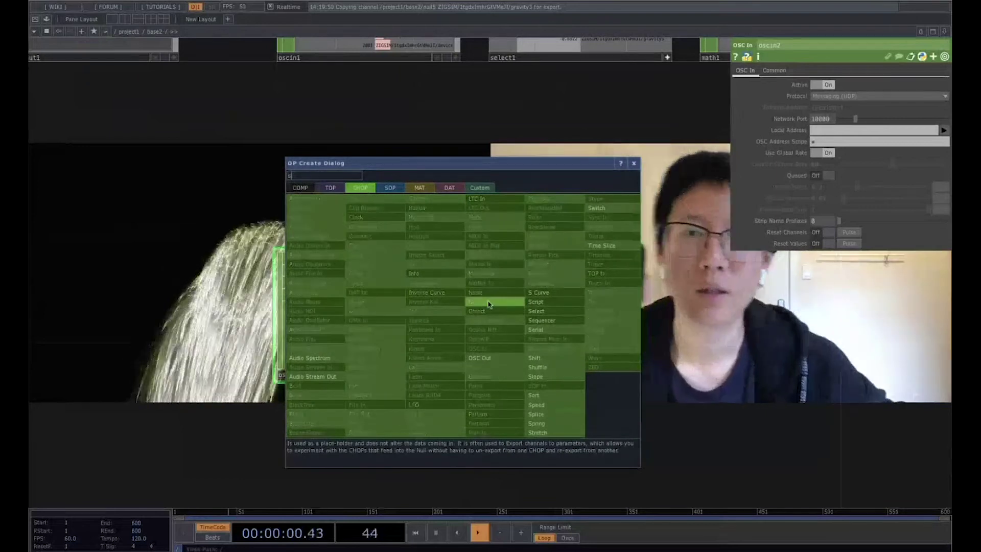
pyautogui.click(541, 310)
pyautogui.click(616, 314)
pyautogui.scroll(-1, 636, 352)
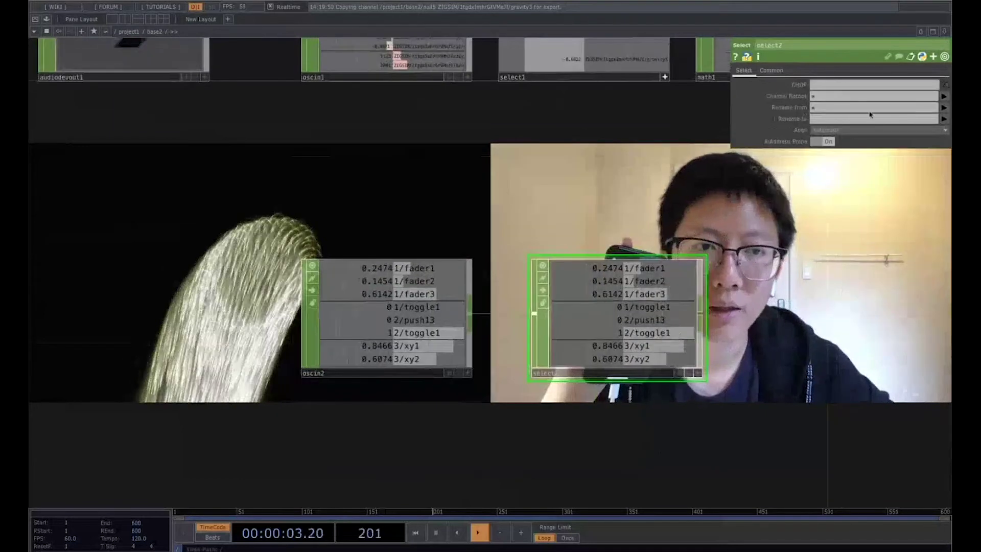
pyautogui.click(944, 97)
pyautogui.click(931, 172)
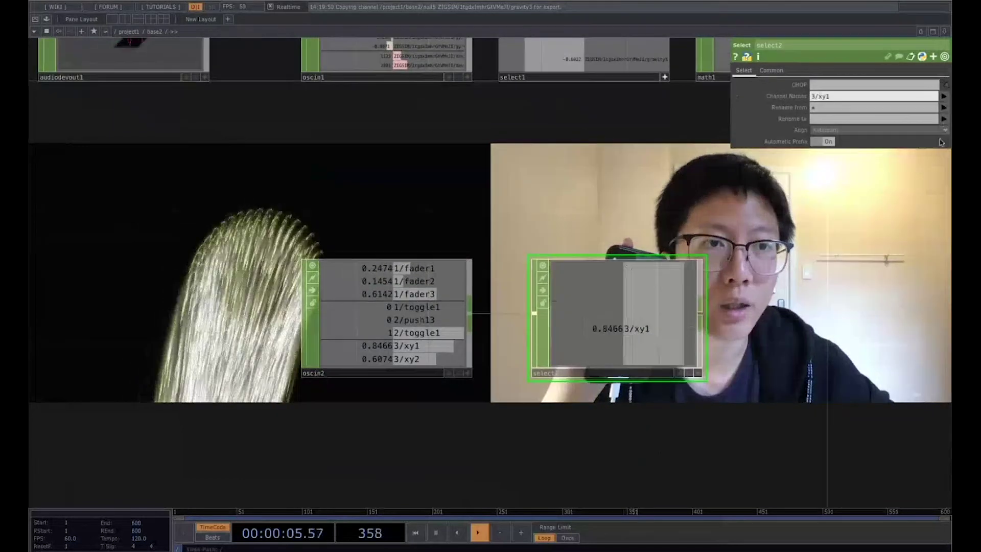
pyautogui.click(931, 180)
pyautogui.moveTo(808, 240); pyautogui.dragTo(660, 292)
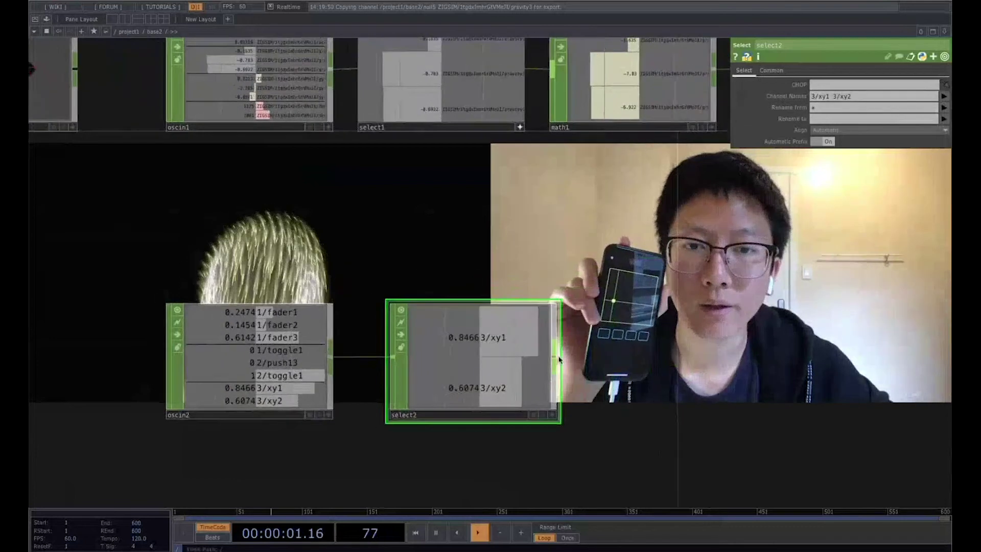
# Add a Math CHOP after select2
pyautogui.rightClick(558, 359)
pyautogui.write('m')
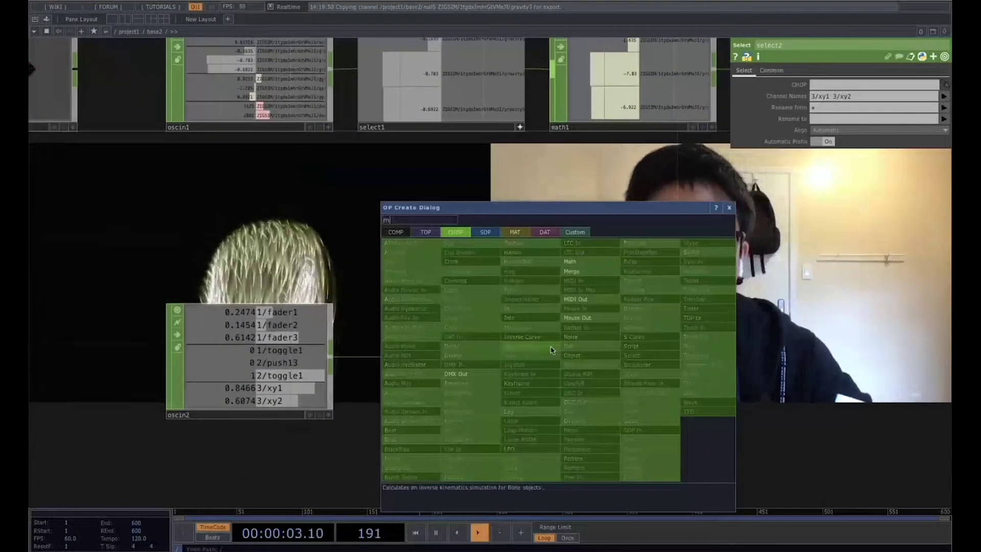
pyautogui.click(571, 261)
pyautogui.click(583, 306)
pyautogui.scroll(3, 701, 369)
# Add a Null CHOP after math2
pyautogui.rightClick(745, 366)
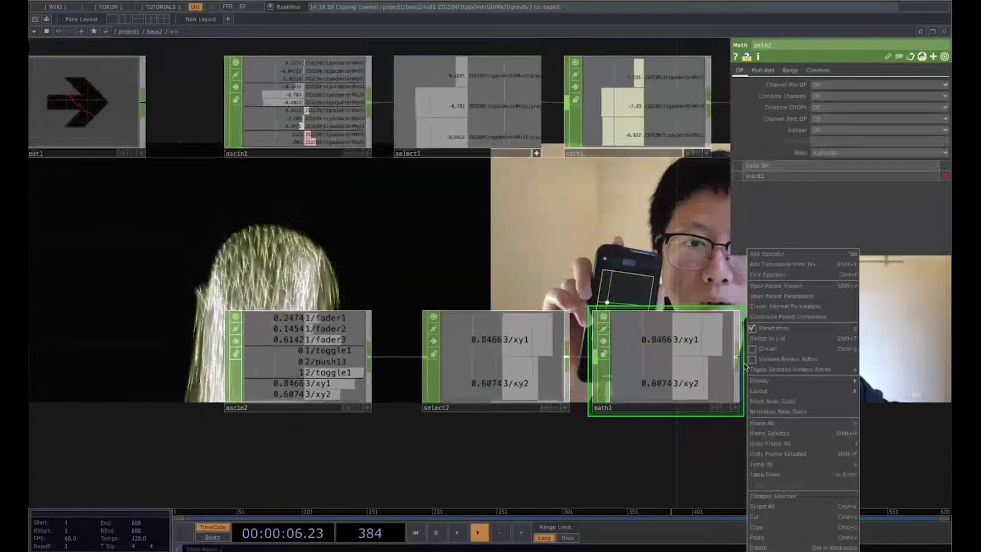
pyautogui.click(737, 357)
pyautogui.rightClick(737, 356)
pyautogui.write('n')
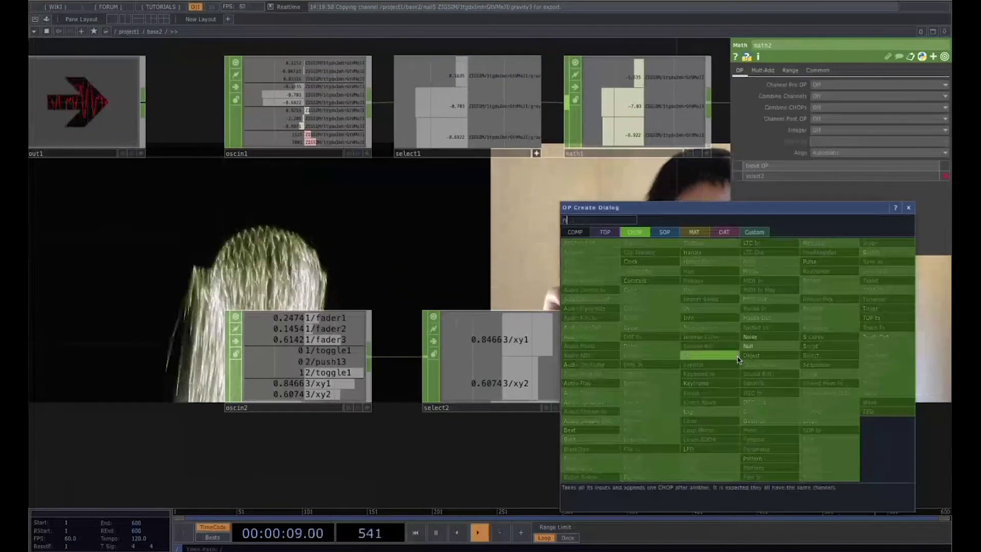
pyautogui.click(747, 347)
pyautogui.click(836, 356)
pyautogui.scroll(-3, 838, 358)
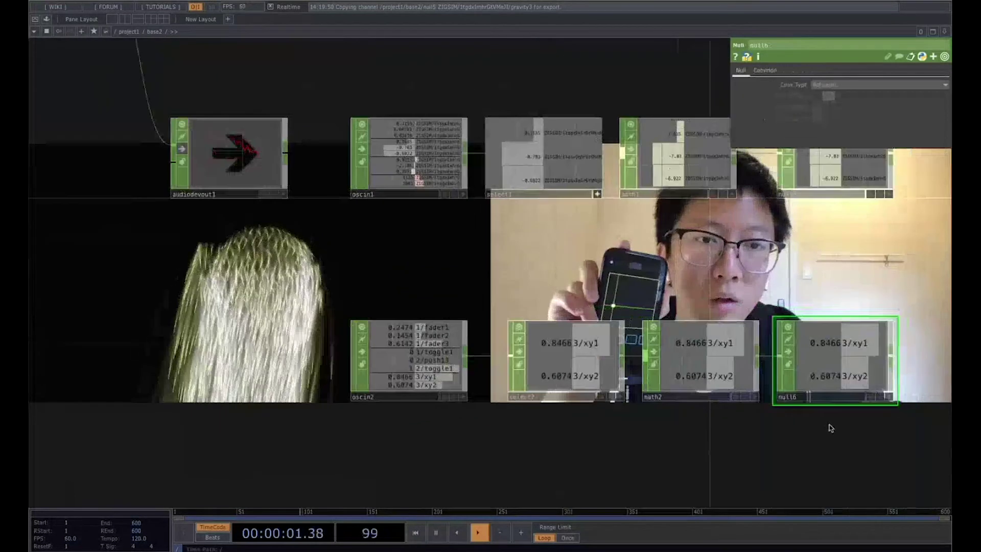
# Select the chain from oscin2 to null6 and move it above circle1
pyautogui.moveTo(831, 428); pyautogui.dragTo(434, 340, button='right')
pyautogui.moveTo(747, 344); pyautogui.dragTo(207, 368)
pyautogui.scroll(-10, 405, 376)
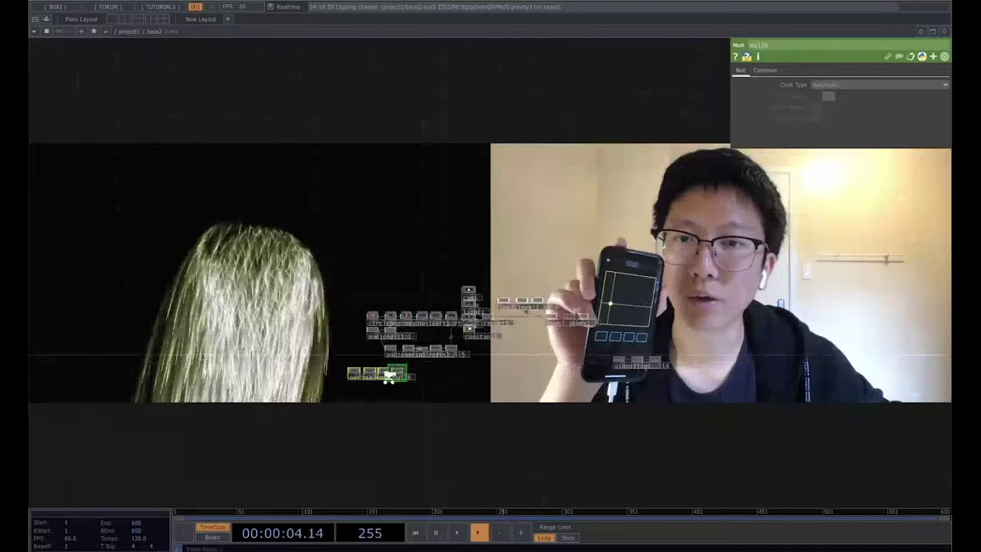
pyautogui.scroll(7, 393, 375)
pyautogui.moveTo(445, 406); pyautogui.dragTo(563, 413)
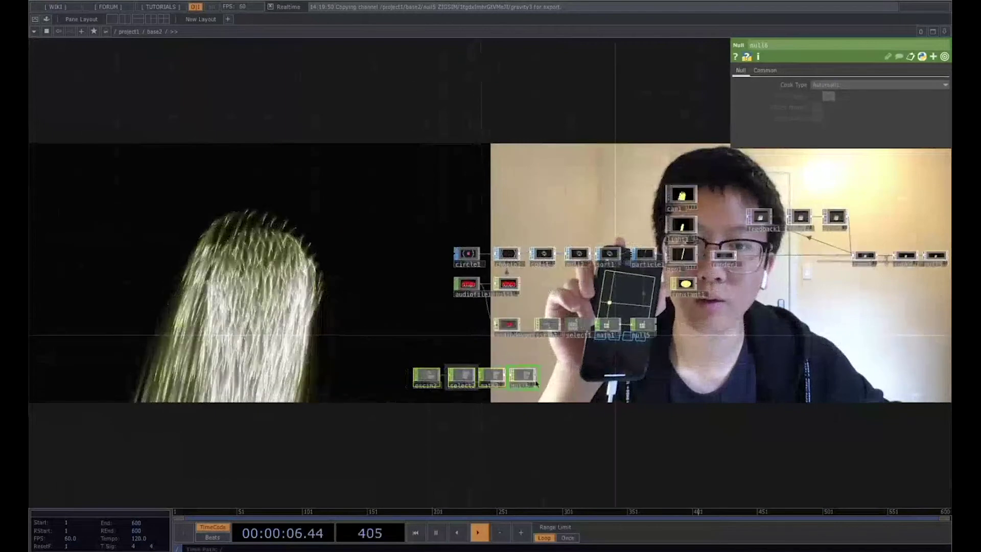
pyautogui.moveTo(522, 375); pyautogui.dragTo(418, 221)
pyautogui.scroll(4, 424, 235)
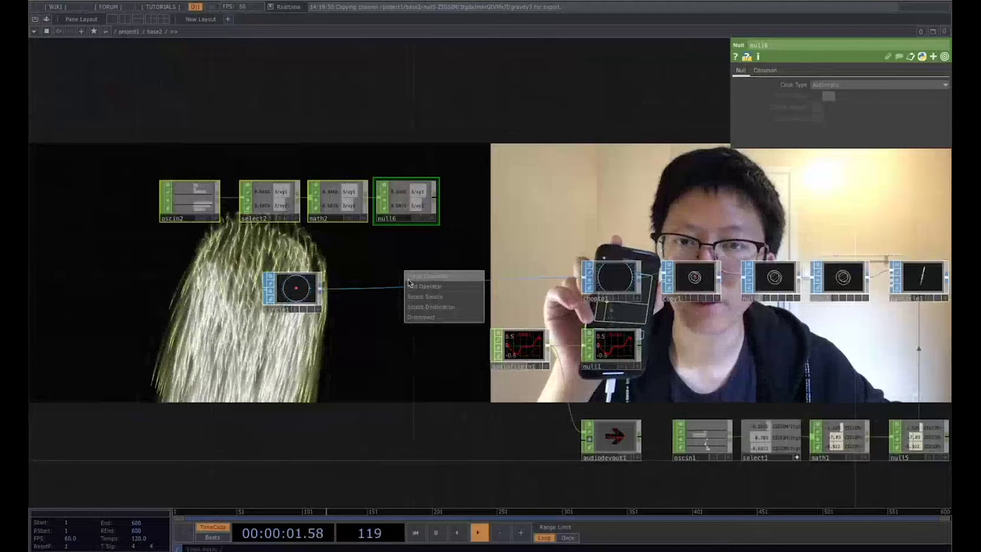
# Insert a Transform SOP into the connection between circle1 and chopto1
pyautogui.click(408, 283)
pyautogui.write('t')
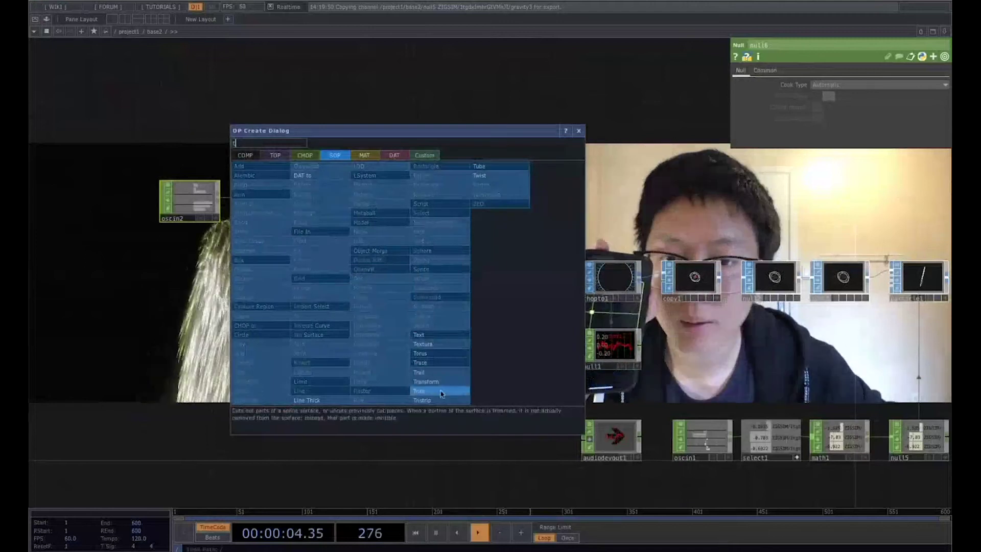
pyautogui.click(426, 381)
pyautogui.click(450, 290)
# Try shifting transform1 in X and Y and changing circle1's two radius values to -0.1
pyautogui.click(832, 118)
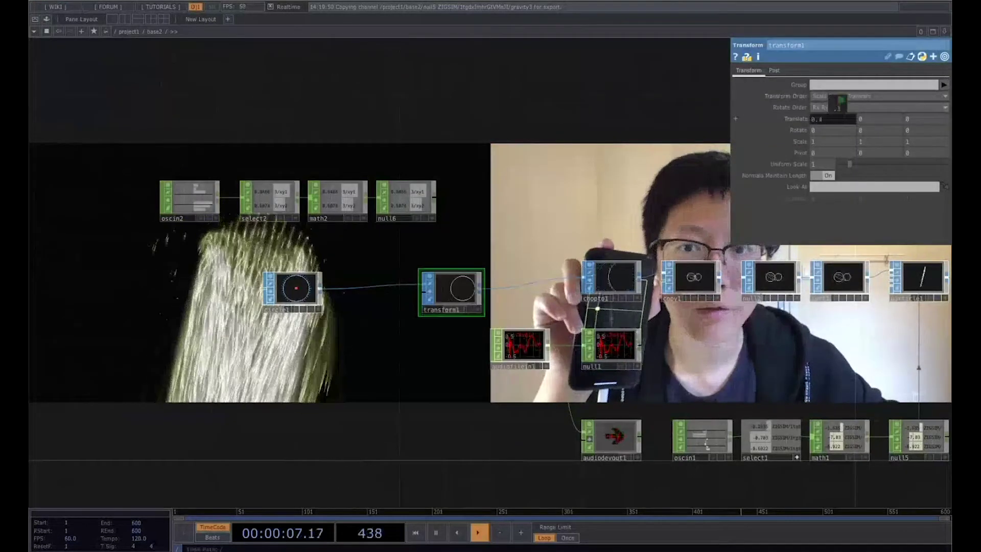
pyautogui.moveTo(838, 103); pyautogui.dragTo(878, 119)
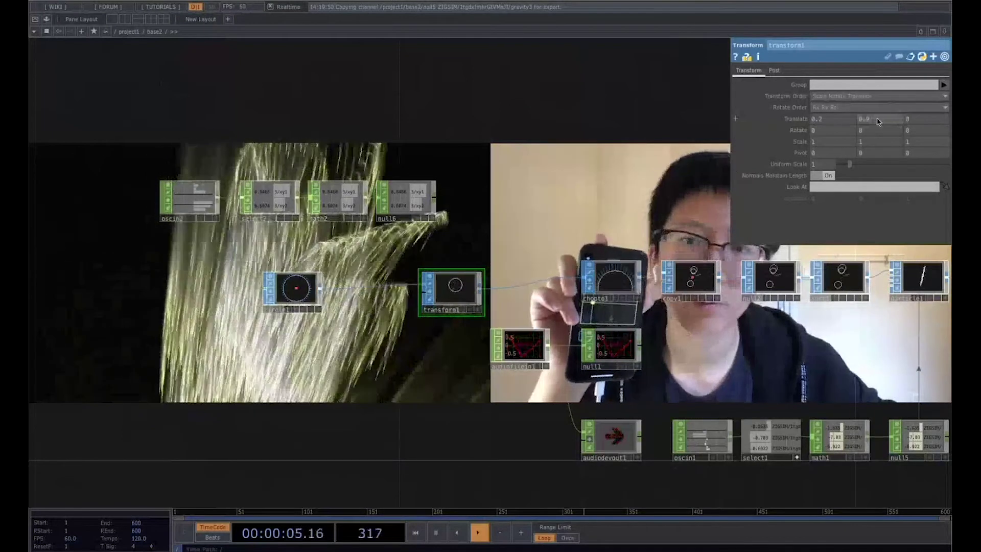
pyautogui.click(295, 288)
pyautogui.moveTo(799, 118); pyautogui.dragTo(766, 105)
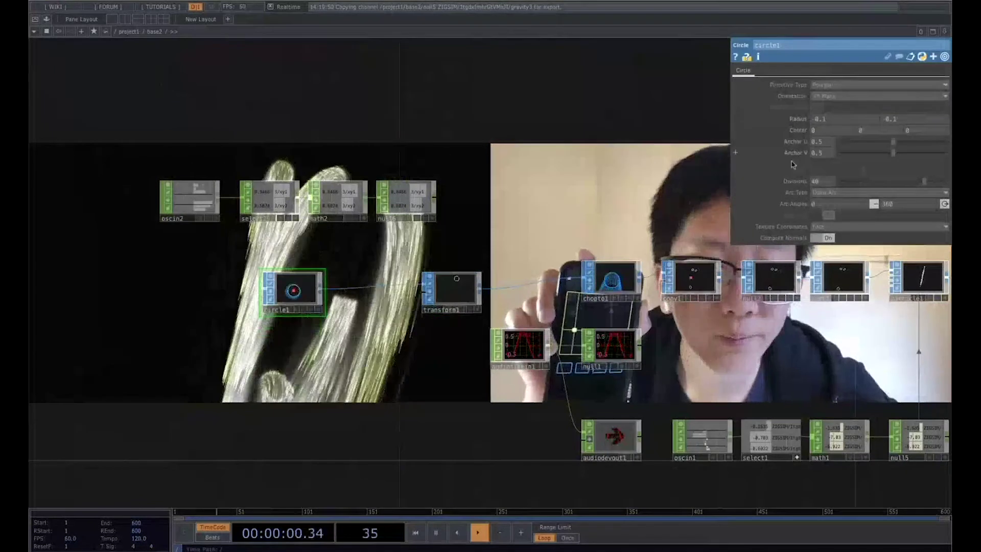
# Switch the three Wind values in the forces of particle1 from channel exports to constant mode
pyautogui.moveTo(719, 366); pyautogui.dragTo(435, 342)
pyautogui.click(635, 257)
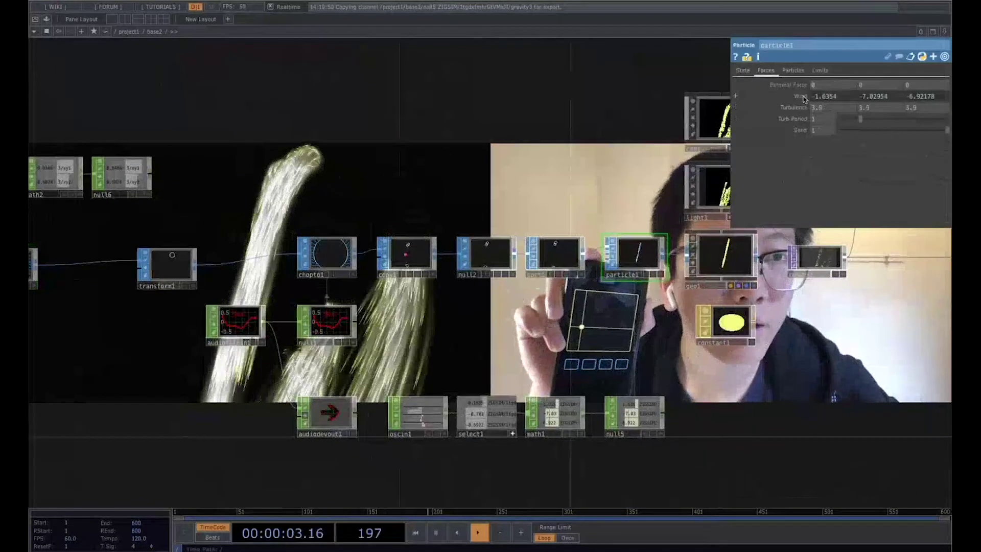
pyautogui.click(804, 97)
pyautogui.click(776, 108)
pyautogui.click(776, 119)
pyautogui.click(776, 131)
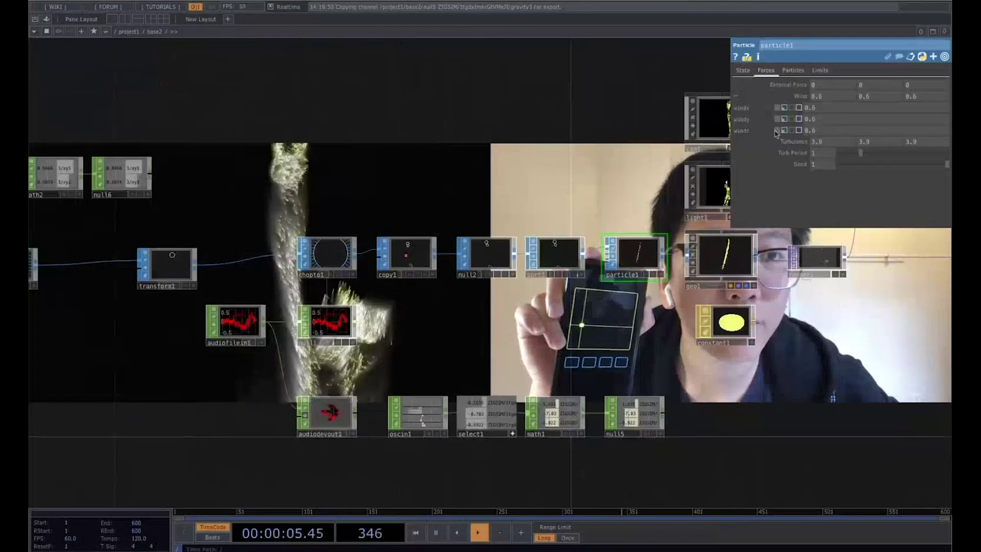
# Set both radius values of circle1 to 0.1
pyautogui.moveTo(544, 212); pyautogui.dragTo(917, 221)
pyautogui.click(384, 274)
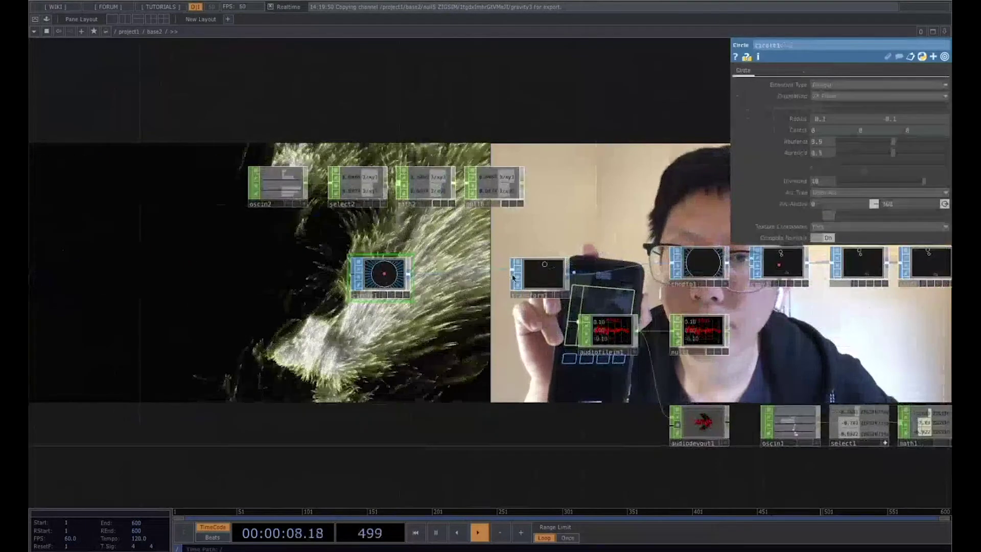
pyautogui.moveTo(795, 122); pyautogui.dragTo(795, 121, button='middle')
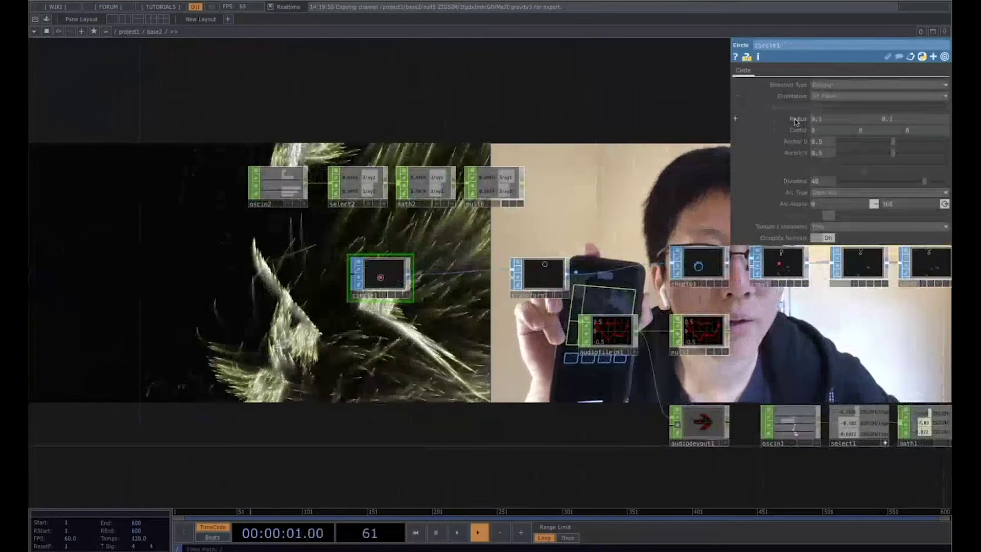
# Export null6's 3/xy1 and 3/xy2 channels to the X and Y Translate values of transform1
pyautogui.scroll(4, 385, 356)
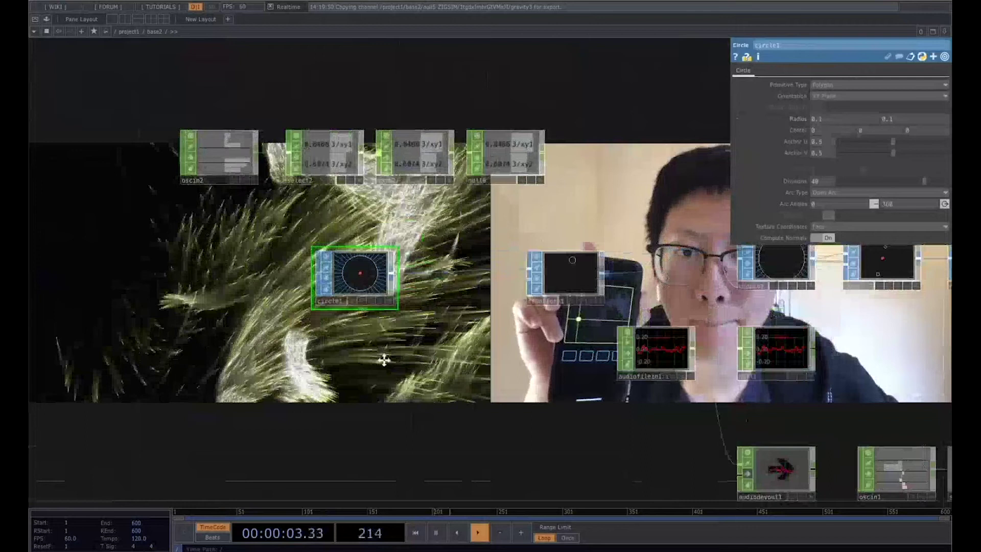
pyautogui.click(543, 289)
pyautogui.moveTo(821, 119); pyautogui.dragTo(358, 195, button='middle')
pyautogui.moveTo(515, 421); pyautogui.dragTo(520, 389)
pyautogui.moveTo(504, 132); pyautogui.dragTo(354, 244)
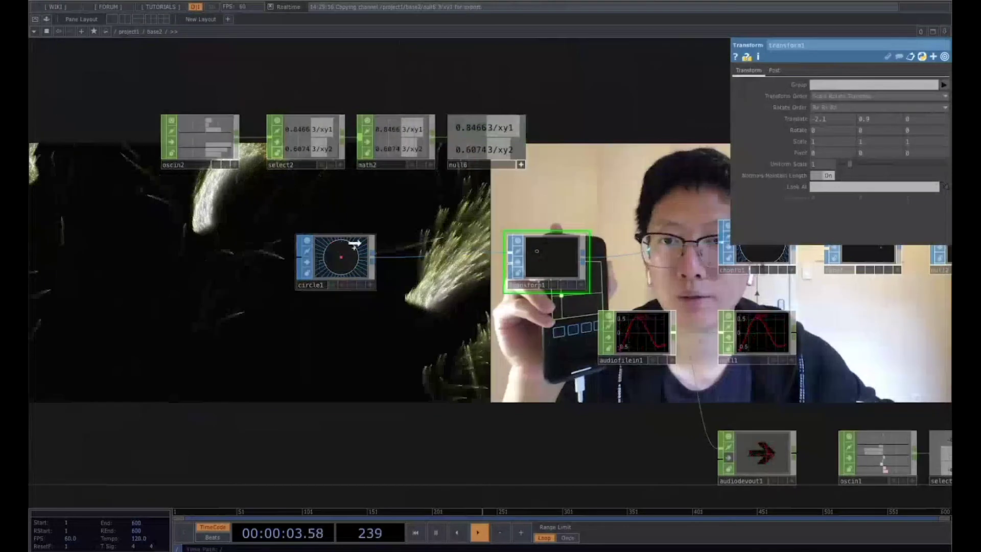
pyautogui.moveTo(835, 119); pyautogui.dragTo(835, 119)
pyautogui.click(836, 111)
pyautogui.moveTo(483, 153); pyautogui.dragTo(883, 121)
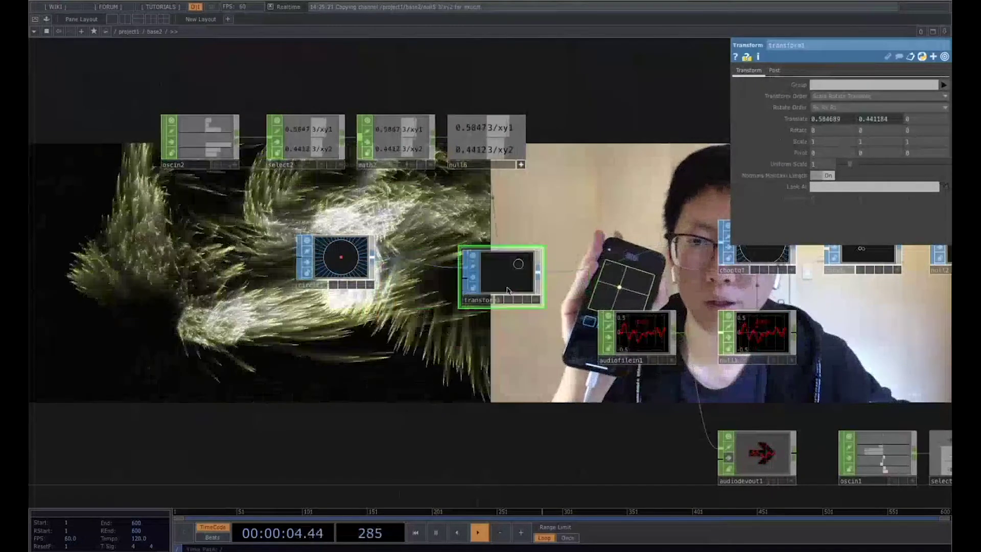
# Examine how the phone's xy data positions the circle in transform1, and review the oscin1 chain and its settings
pyautogui.scroll(10, 507, 290)
pyautogui.moveTo(601, 440); pyautogui.dragTo(386, 468)
pyautogui.scroll(-1, 396, 460)
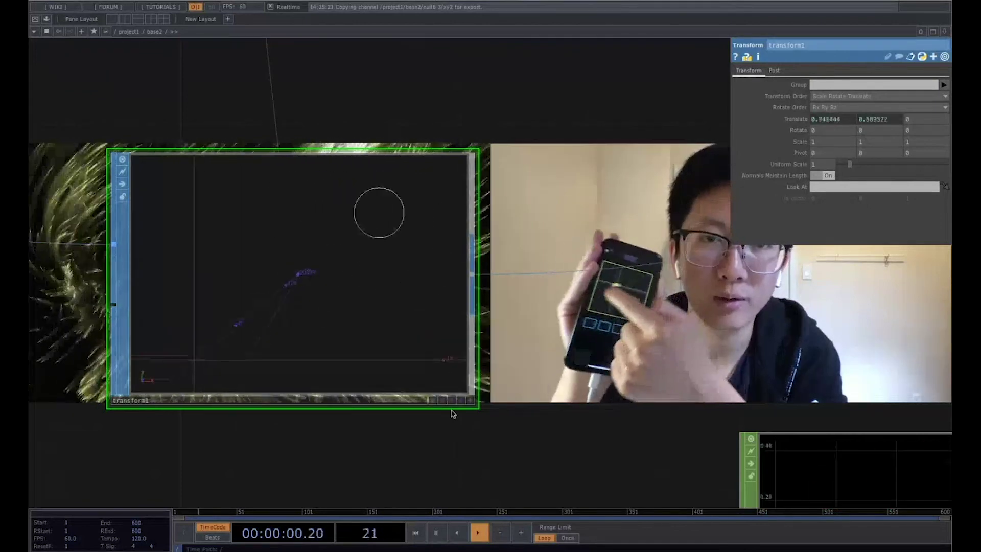
pyautogui.scroll(-5, 452, 413)
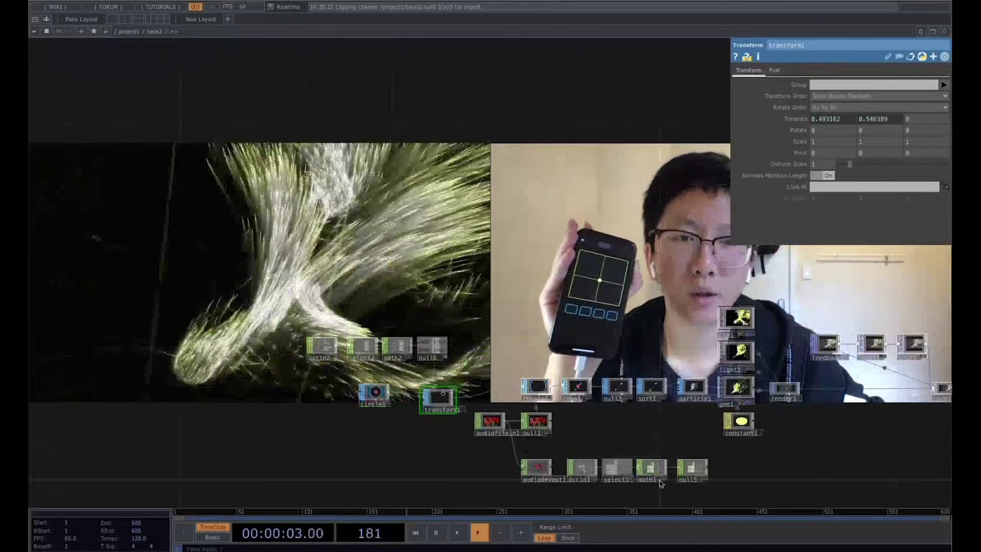
pyautogui.scroll(5, 534, 383)
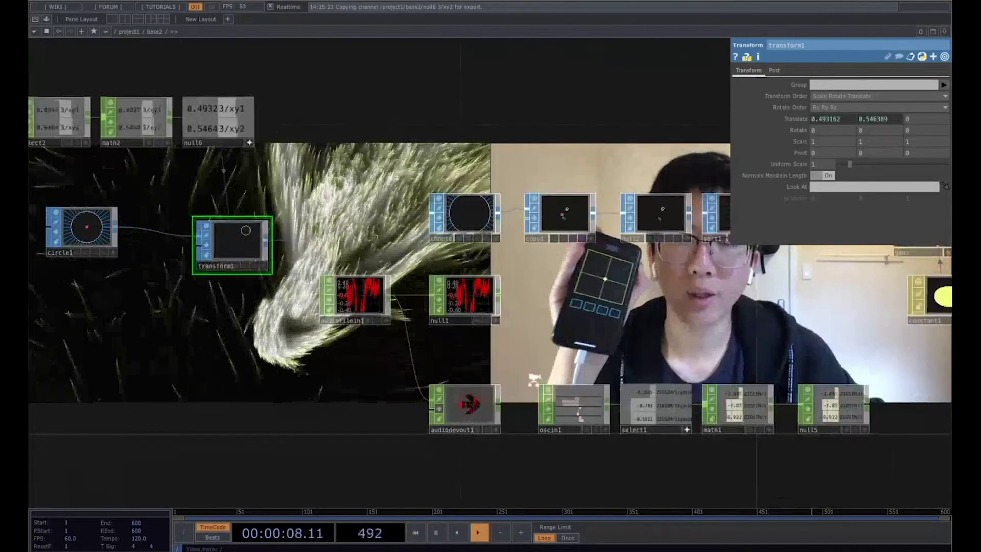
pyautogui.scroll(-3, 534, 383)
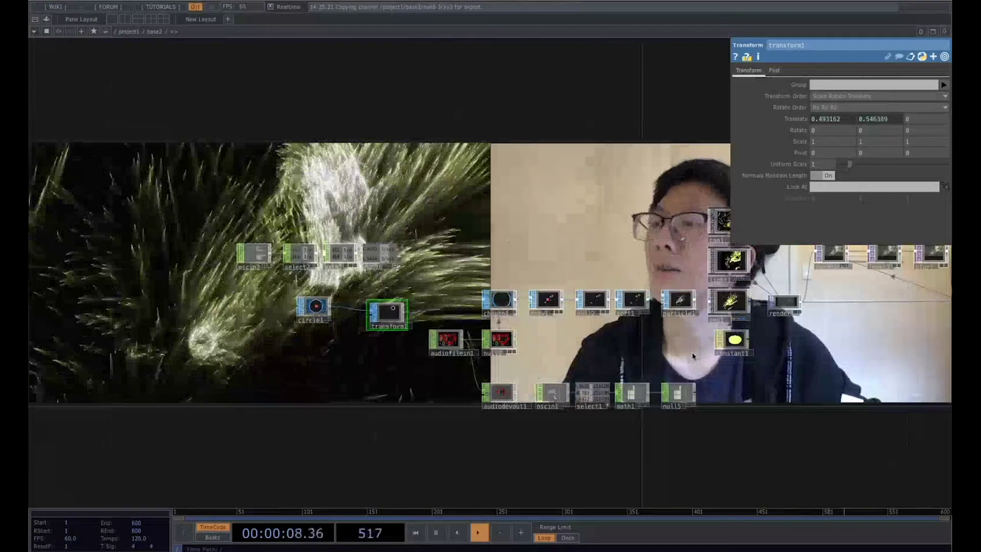
pyautogui.scroll(3, 541, 372)
pyautogui.scroll(5, 542, 372)
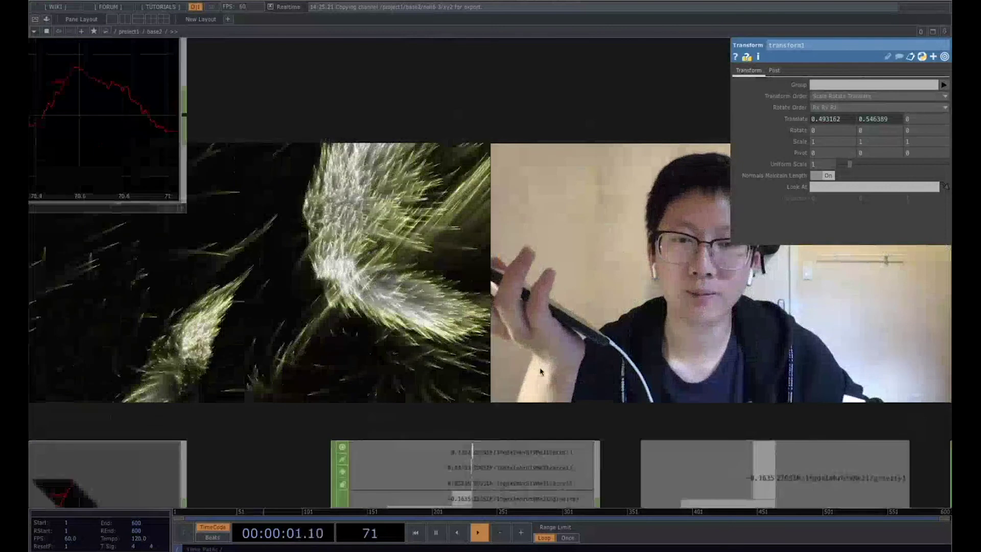
pyautogui.click(489, 335)
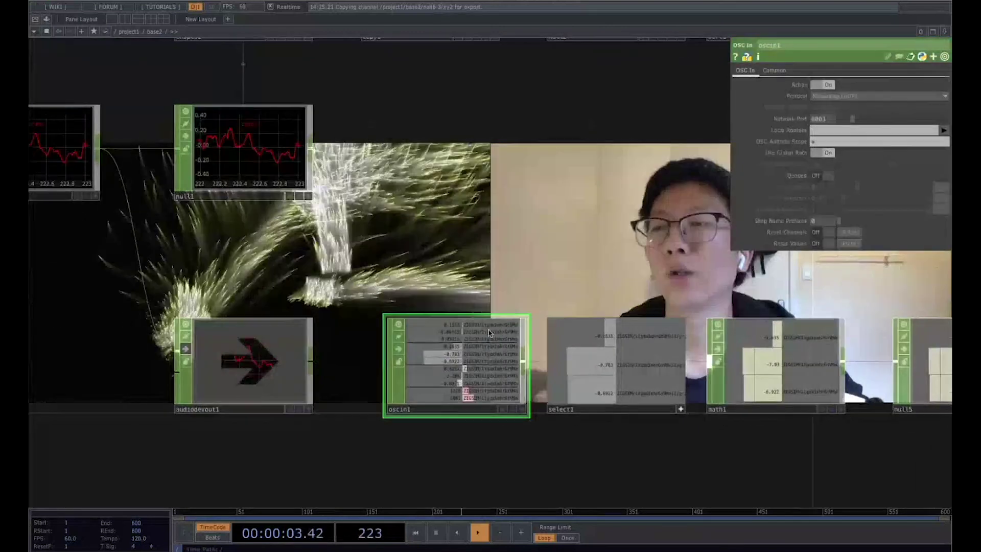